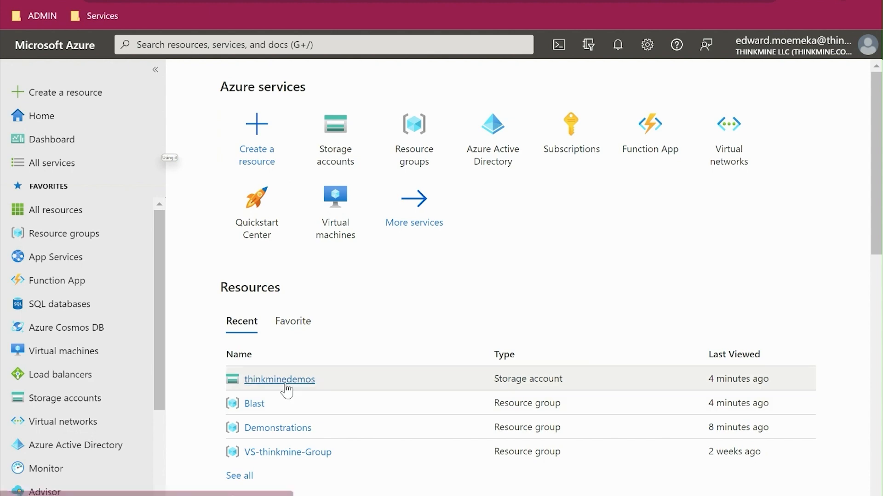
- Open the data protection settings of the thinkminedemos storage account
left_click(279, 382)
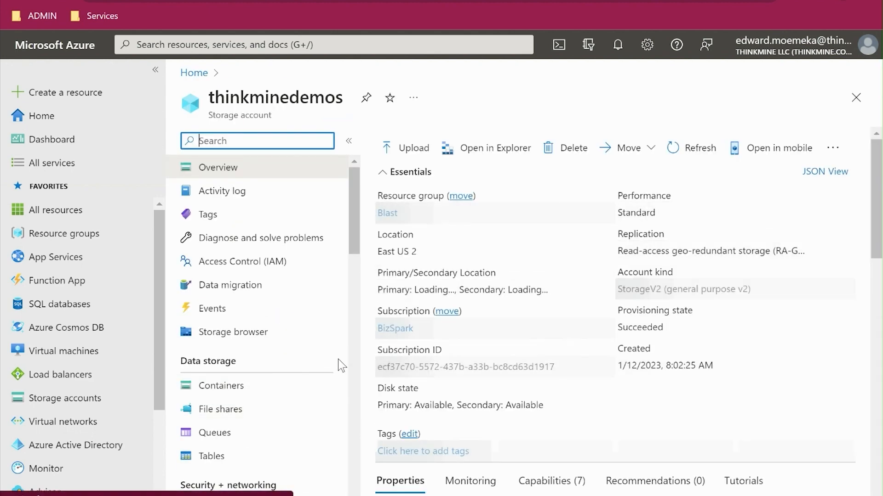
left_click(154, 70)
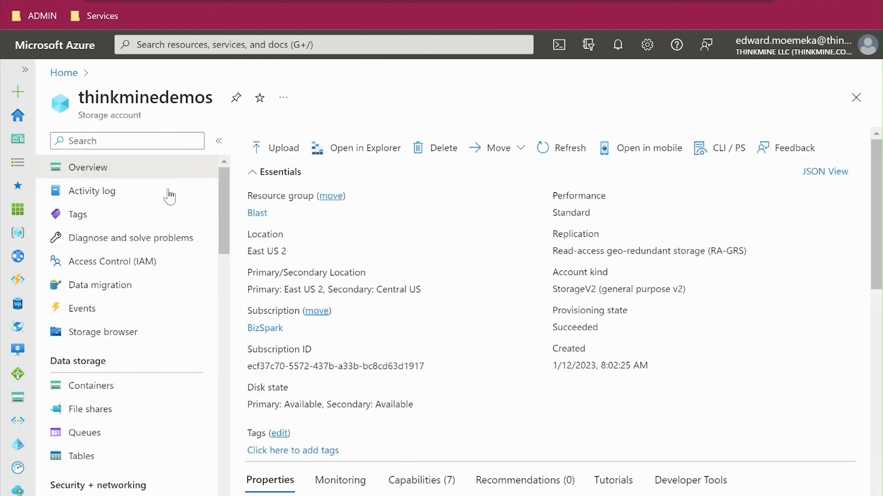
scroll(202, 338, "down", 2)
scroll(201, 341, "down", 2)
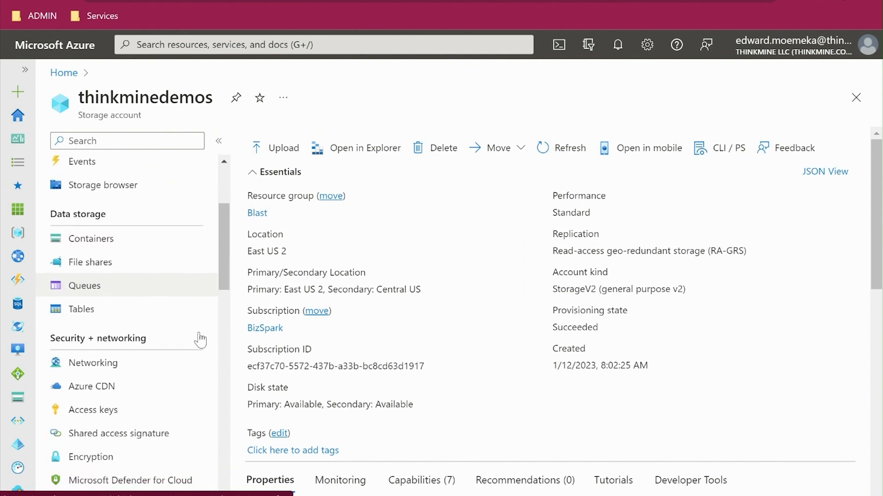
scroll(191, 333, "down", 2)
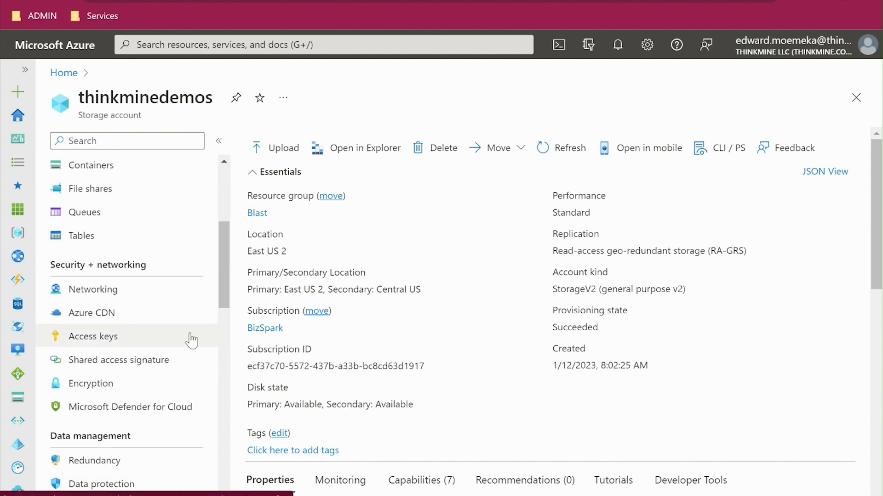
scroll(191, 341, "down", 2)
scroll(191, 341, "down", 2)
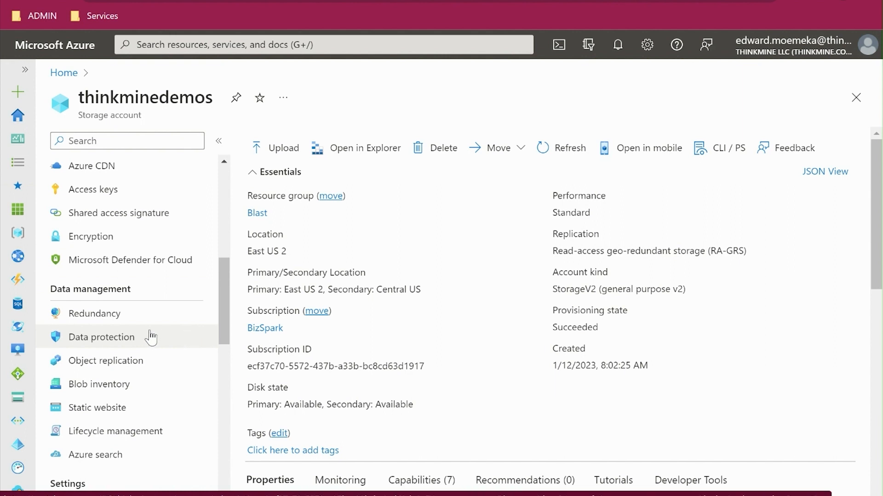
left_click(111, 348)
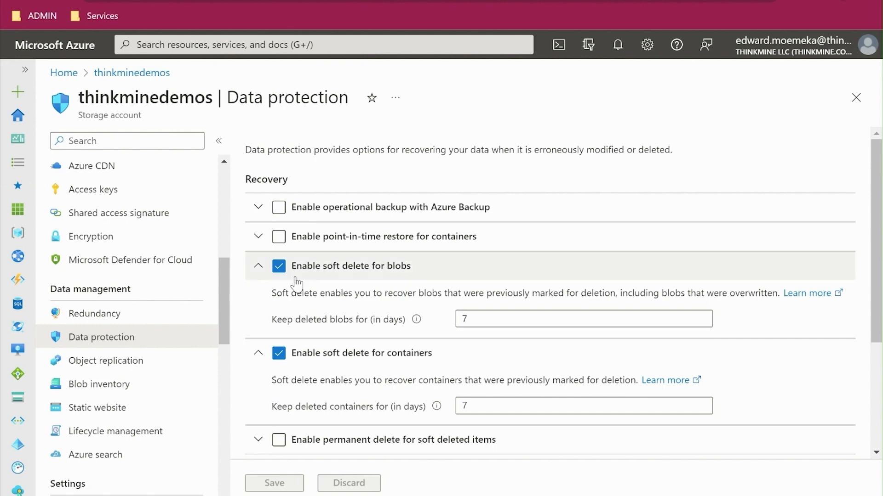
- Disable soft delete for both blobs and containers, and save the data protection settings
left_click(278, 266)
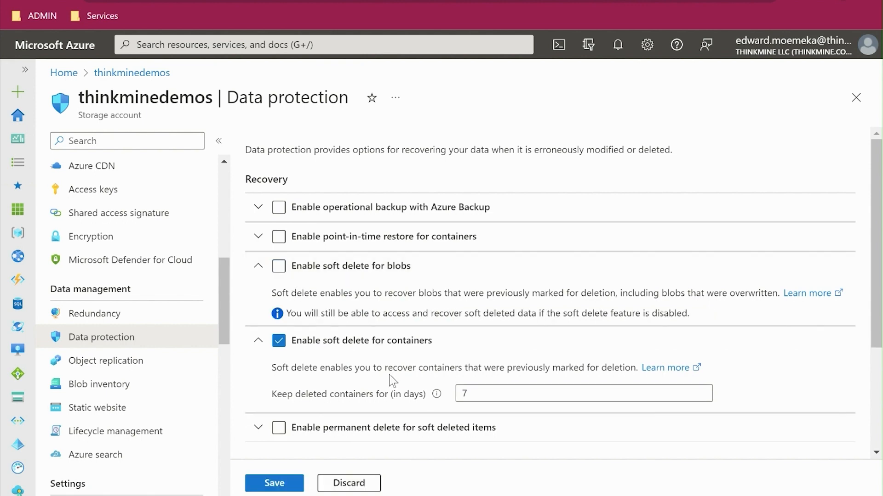
left_click(278, 341)
scroll(367, 385, "down", 3)
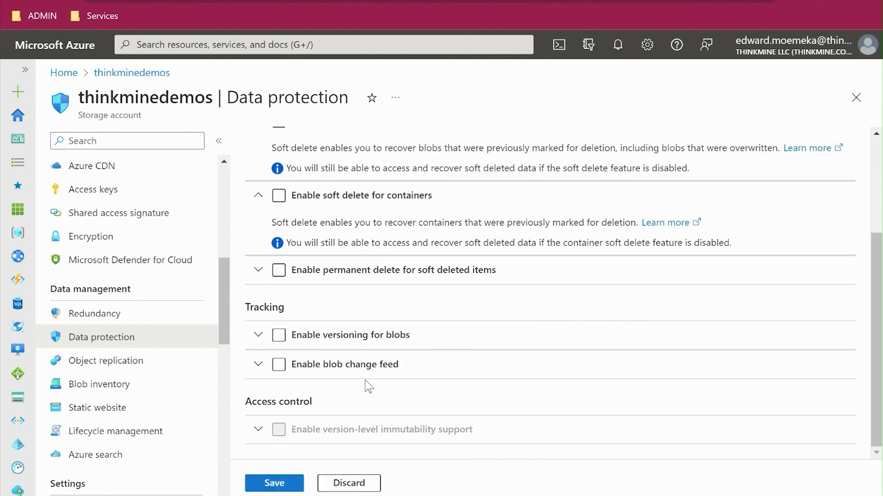
scroll(364, 384, "up", 3)
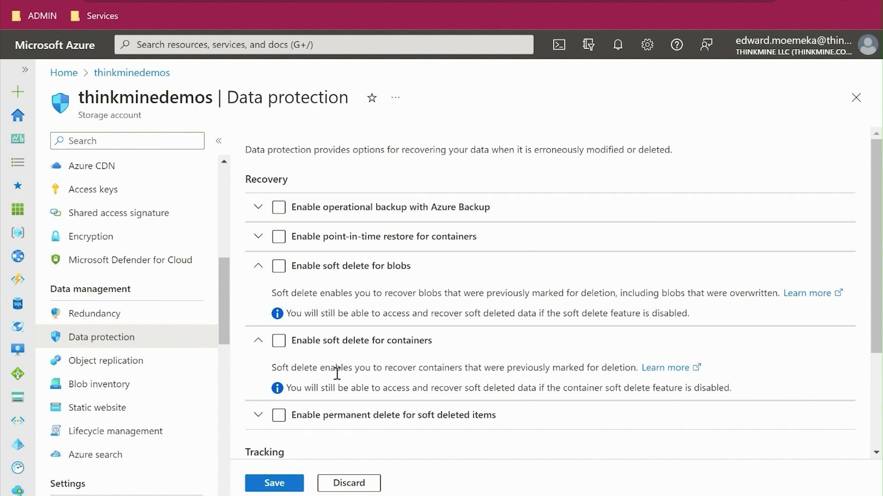
left_click(285, 483)
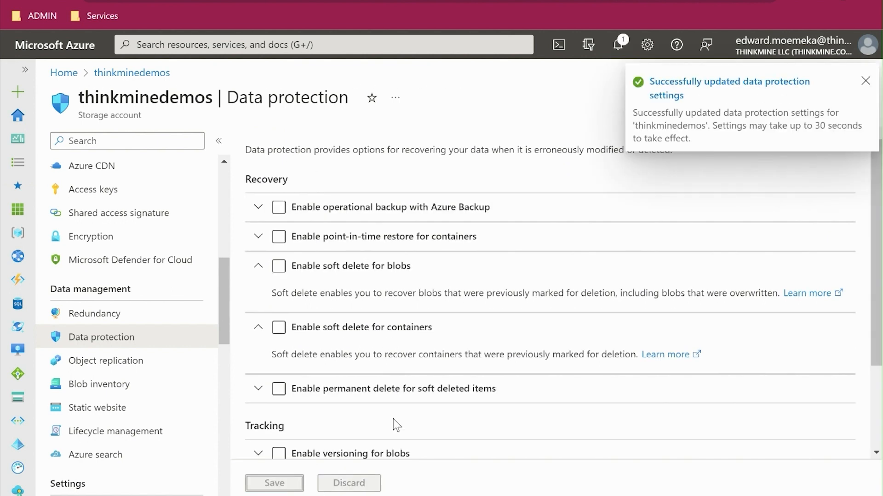
- Open the storage account's Data Lake Gen2 upgrade, then review and agree to the account changes
scroll(187, 246, "down", 3)
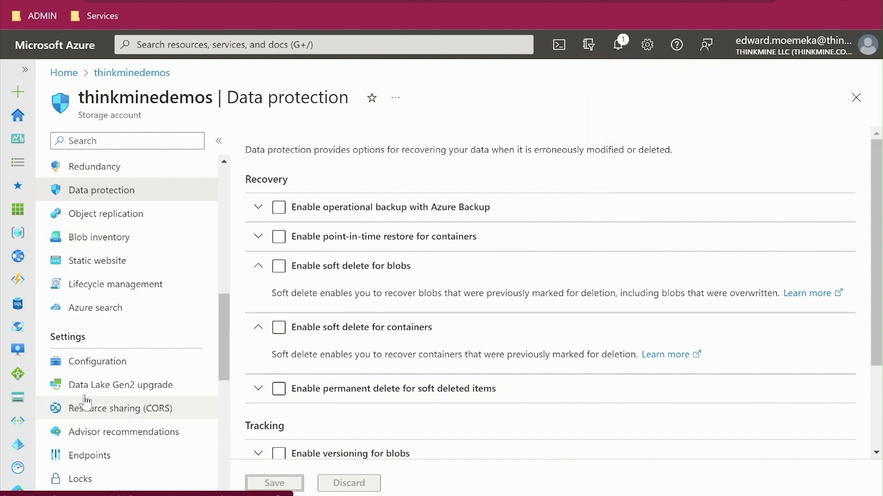
left_click(131, 390)
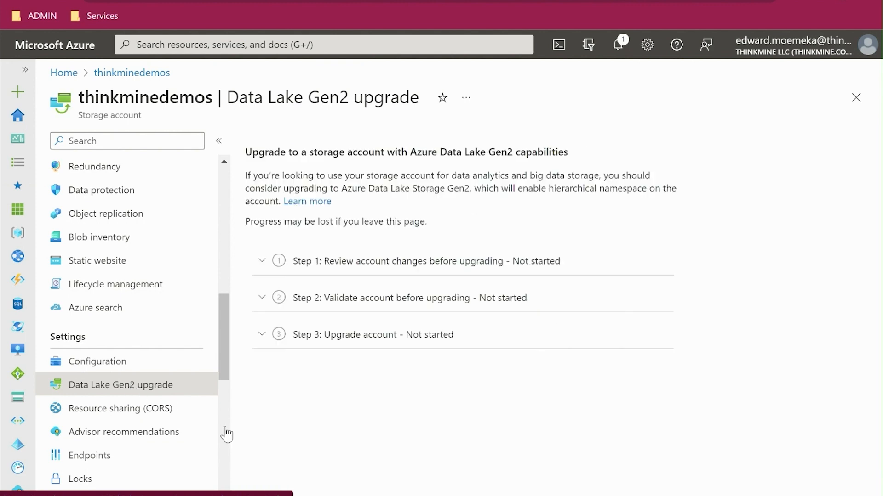
left_click(262, 261)
left_click(355, 327)
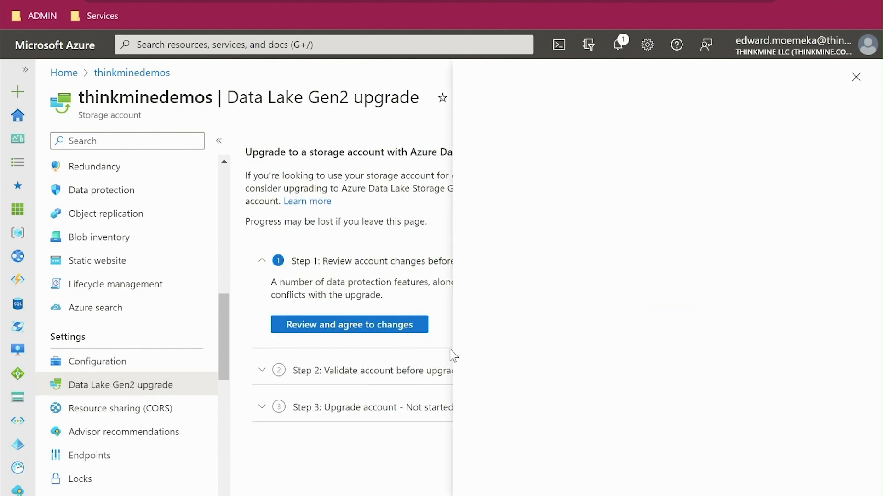
left_click(473, 447)
left_click(511, 483)
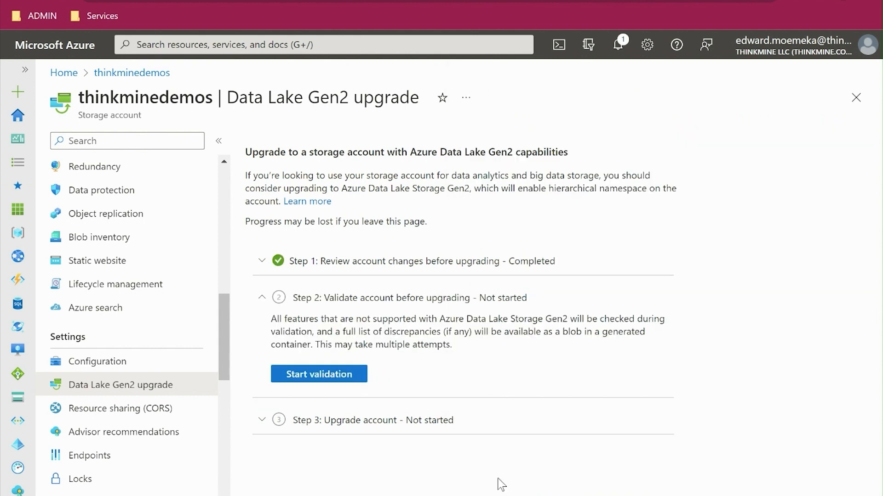
- Validate the storage account for Data Lake Gen2 and run the account upgrade
left_click(327, 378)
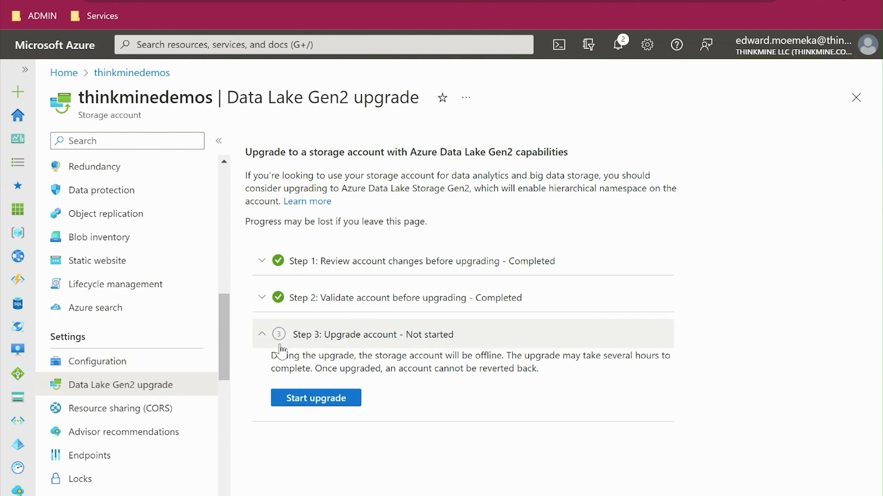
left_click(317, 399)
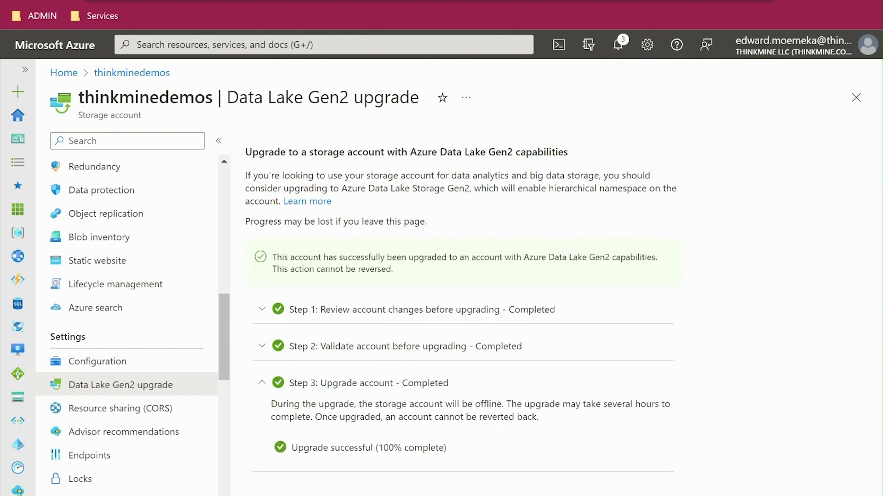
- Reopen the thinkminedemos storage account from the portal home page and go to its SFTP settings
scroll(152, 386, "down", 6)
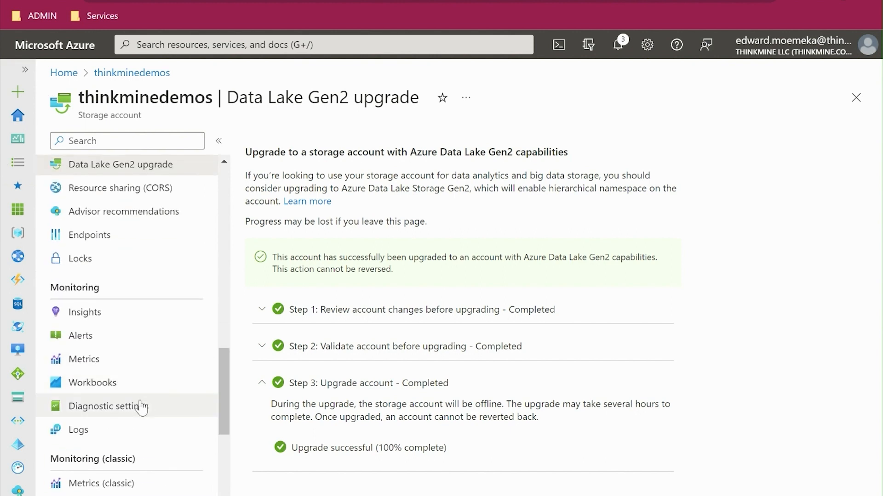
scroll(115, 396, "up", 5)
scroll(109, 391, "up", 1)
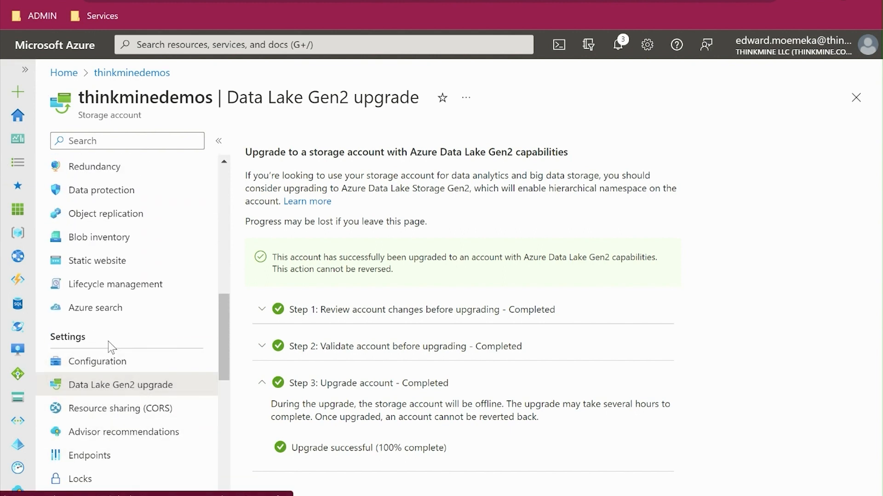
left_click(131, 74)
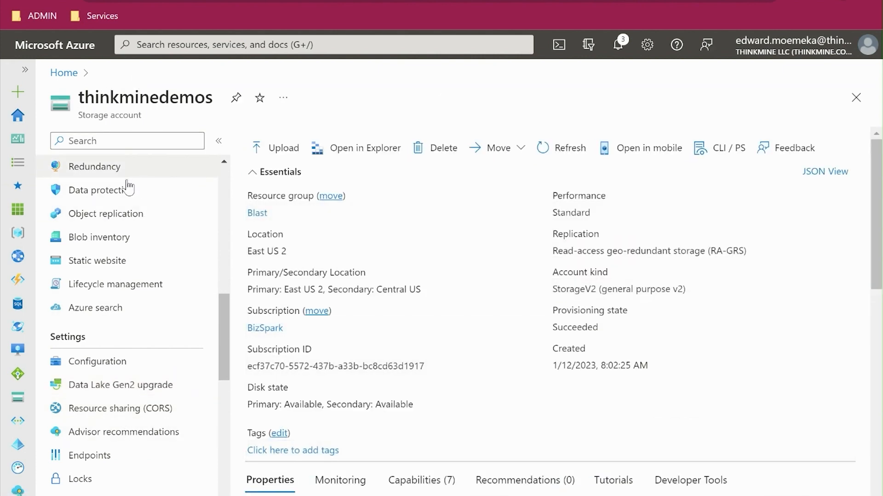
left_click(64, 72)
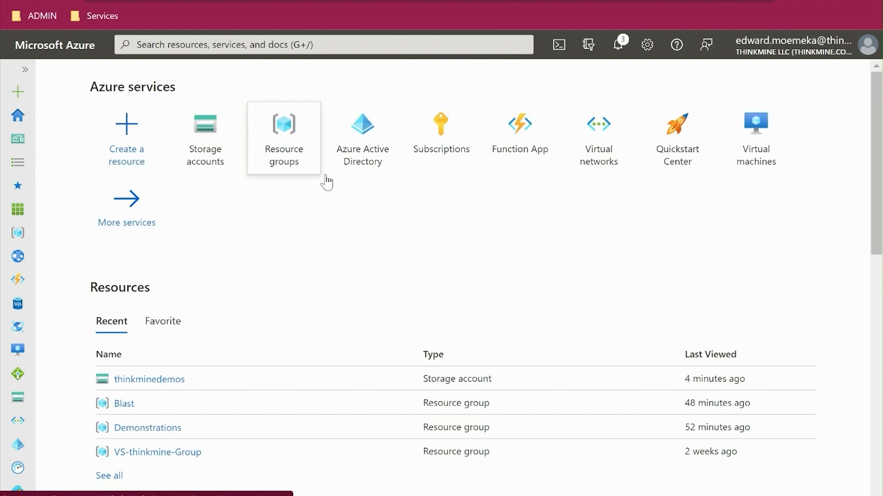
left_click(131, 375)
scroll(148, 354, "down", 5)
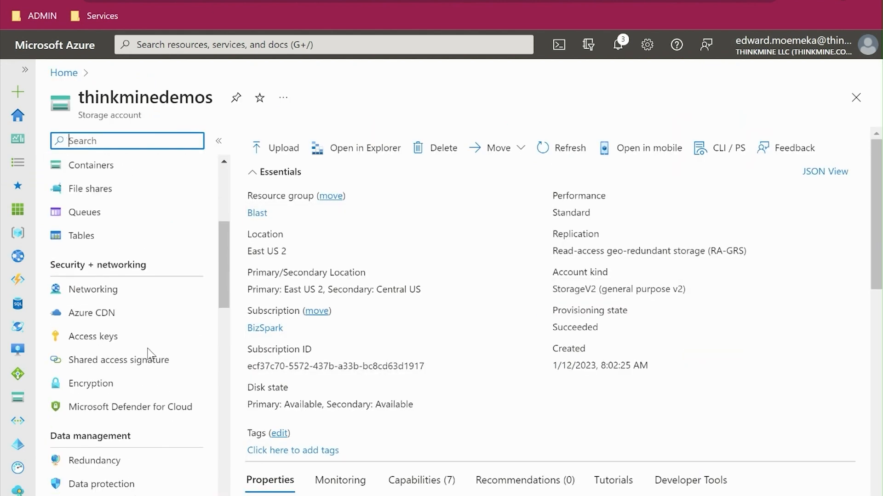
scroll(147, 354, "down", 8)
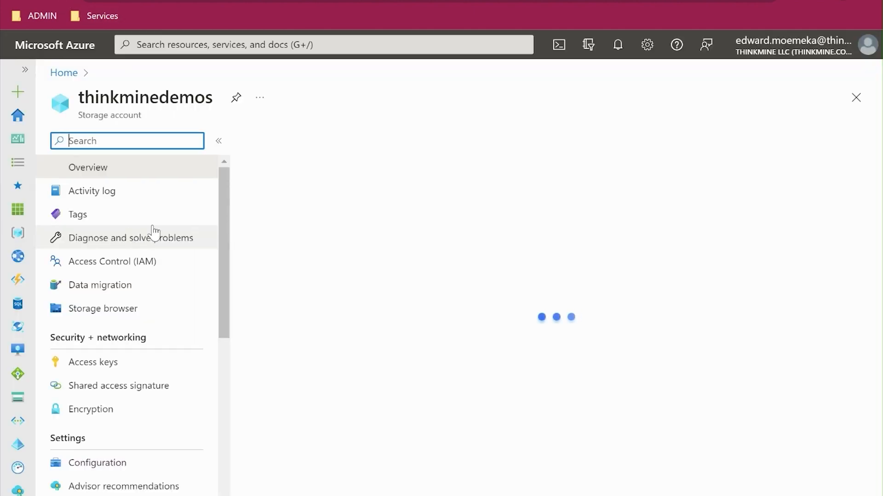
scroll(119, 305, "down", 4)
scroll(119, 363, "down", 5)
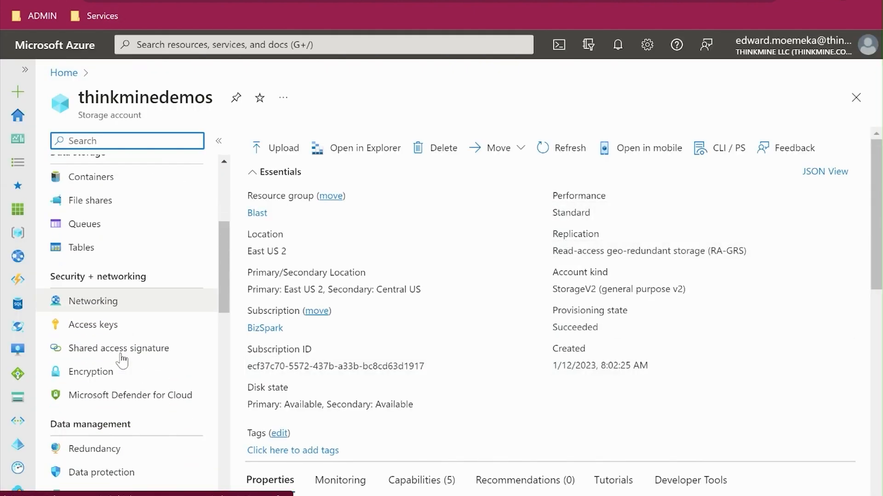
scroll(121, 361, "down", 3)
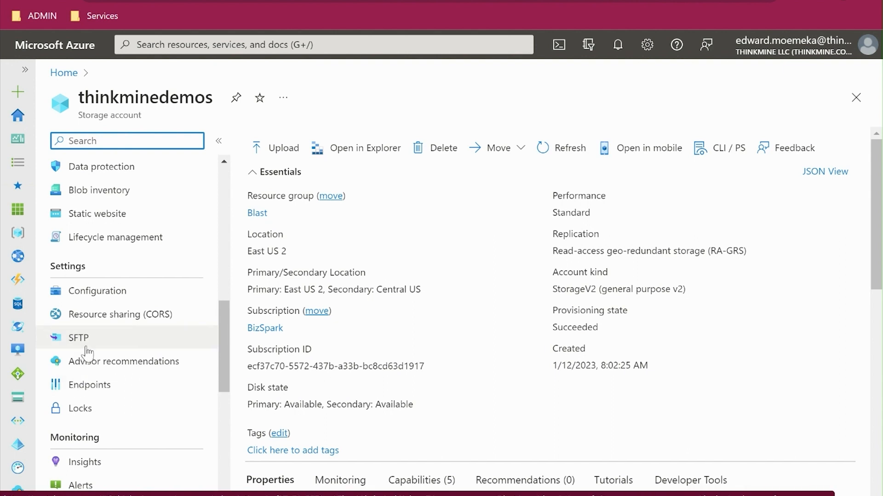
left_click(90, 345)
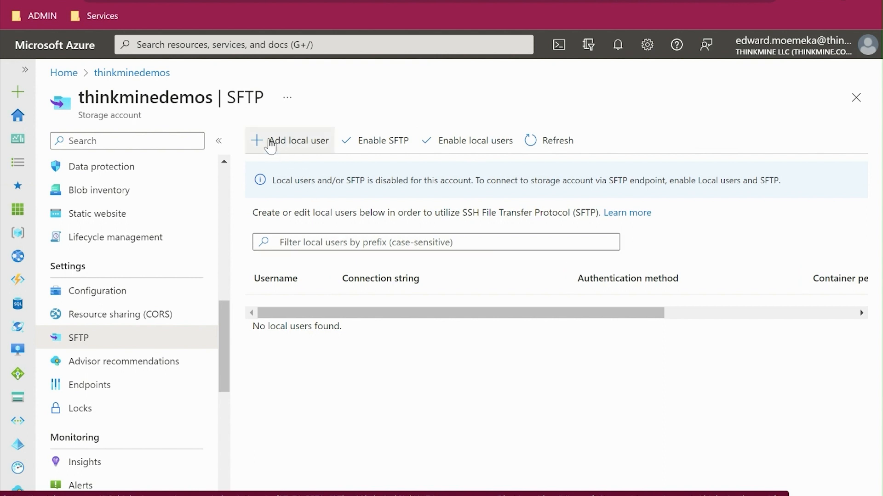
- Start adding an SFTP local user named intake with SSH Password authentication, and continue to the container permissions
left_click(280, 145)
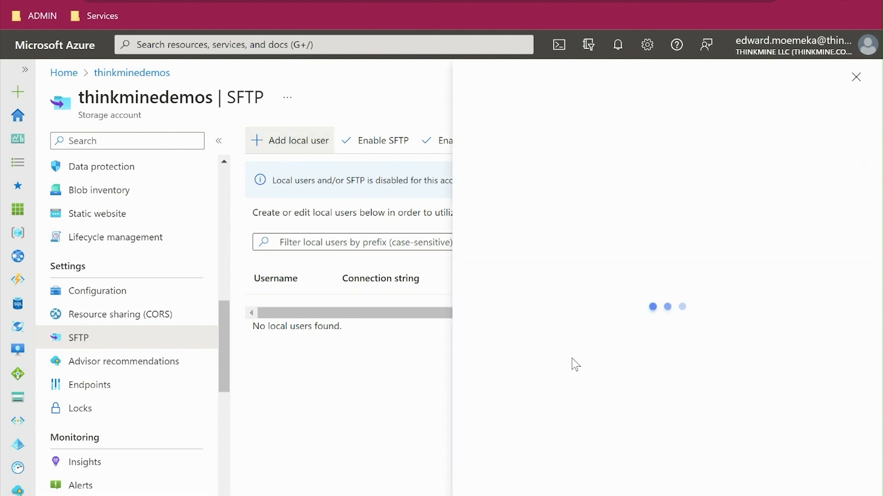
left_click(499, 162)
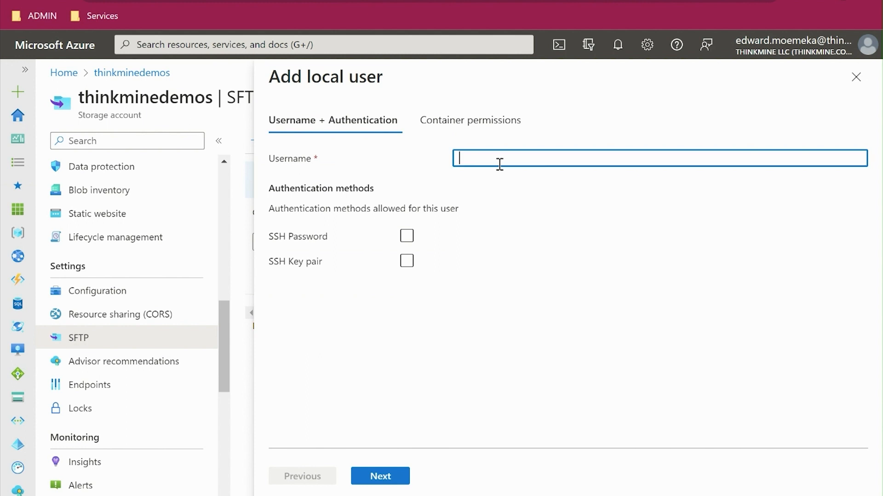
type("intake")
left_click(407, 238)
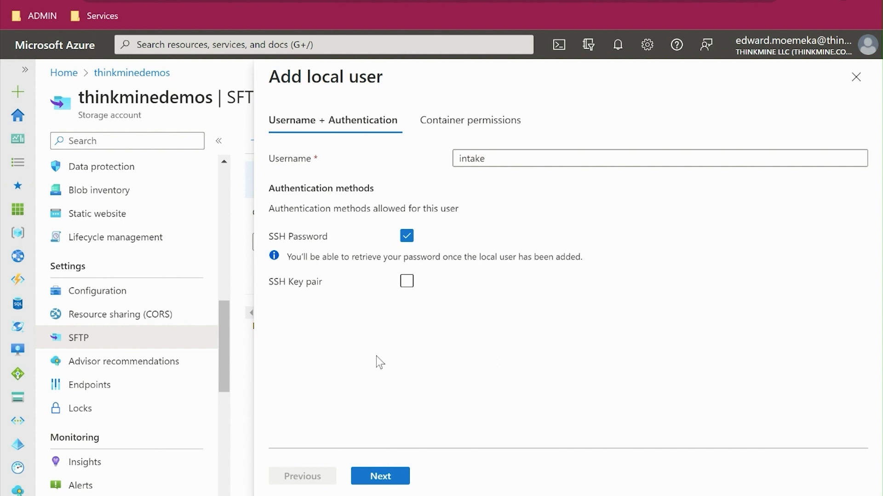
left_click(380, 478)
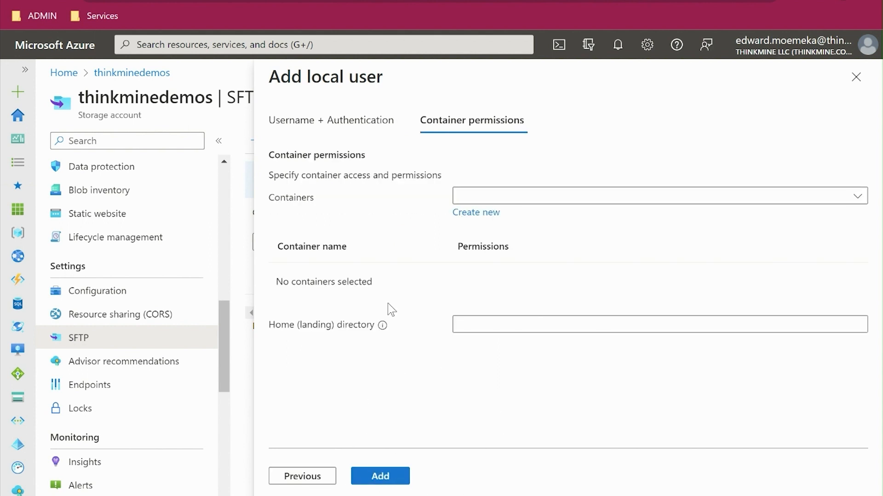
- Start a new container for the local user's permissions and enter testcontainer as its name
left_click(607, 203)
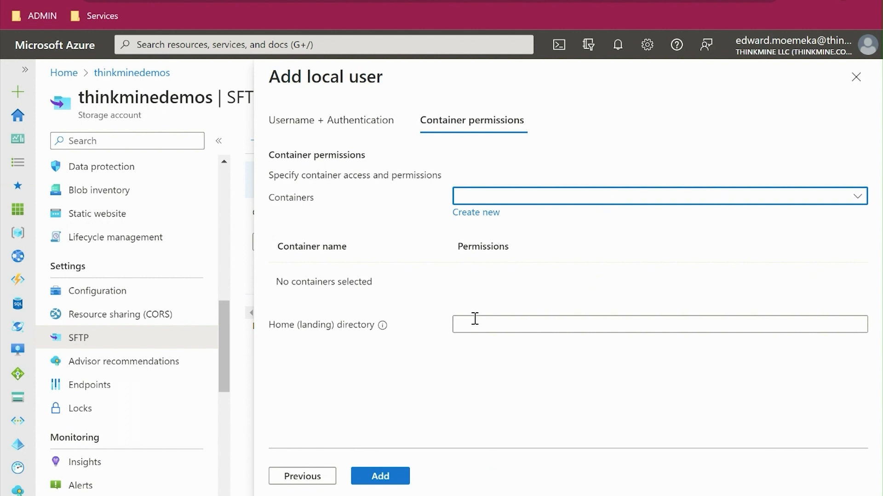
left_click(471, 212)
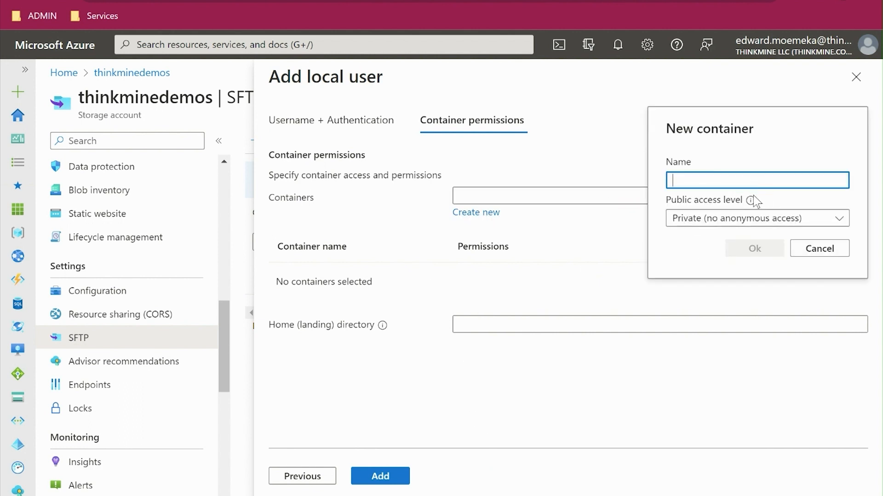
mouse_move(754, 201)
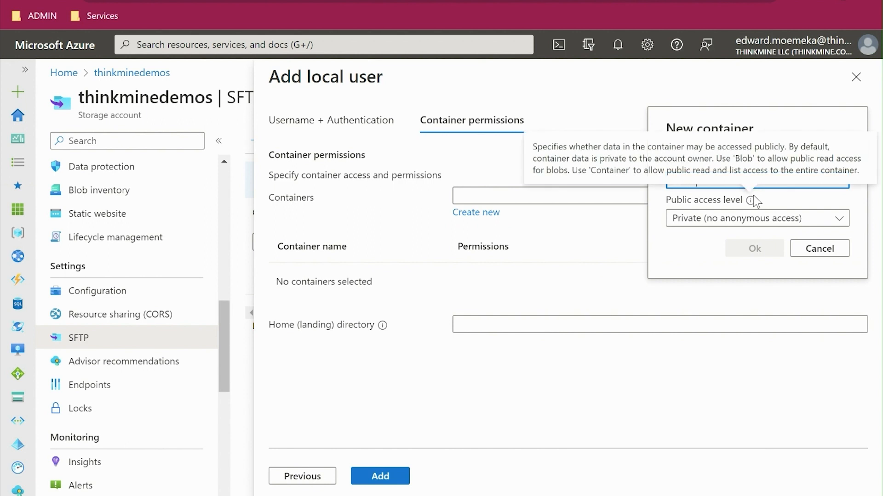
type("TetContaine")
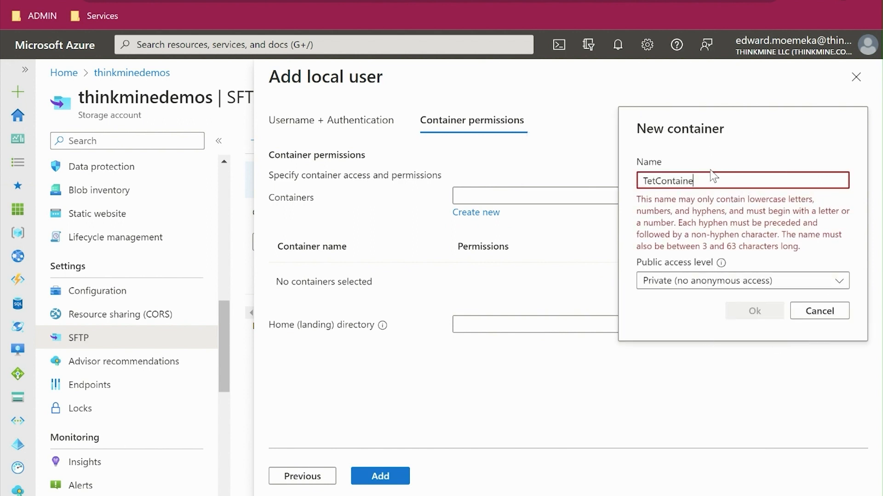
type("r")
left_click_drag(742, 174, 591, 191)
type("testcontainer")
- Change the new container's name to container-demo and create the container
key("Left")
key("Left")
key("Left")
key("Left")
key("Left")
key("Left")
key("Left")
key("Left")
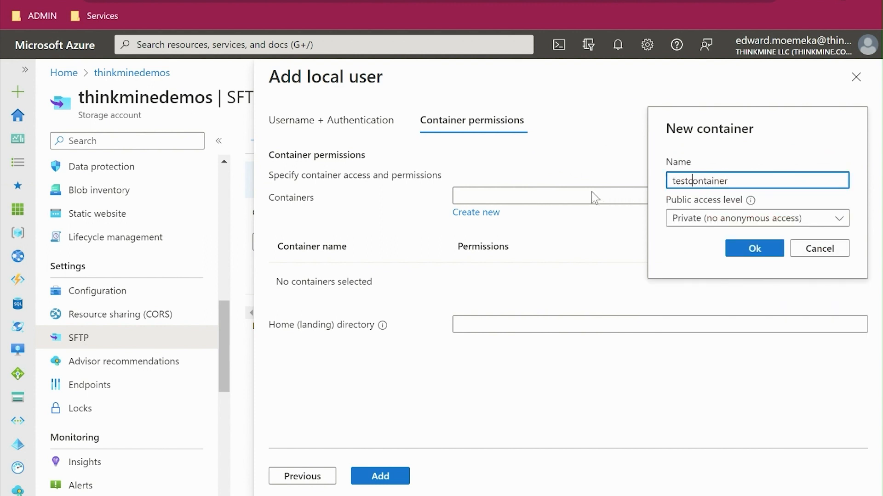
key("BackSpace")
key("BackSpace")
key("BackSpace")
key("BackSpace")
key("Right")
key("Right")
key("Right")
key("Right")
key("Right")
key("Right")
key("Right")
key("Right")
type("-demo")
left_click(736, 250)
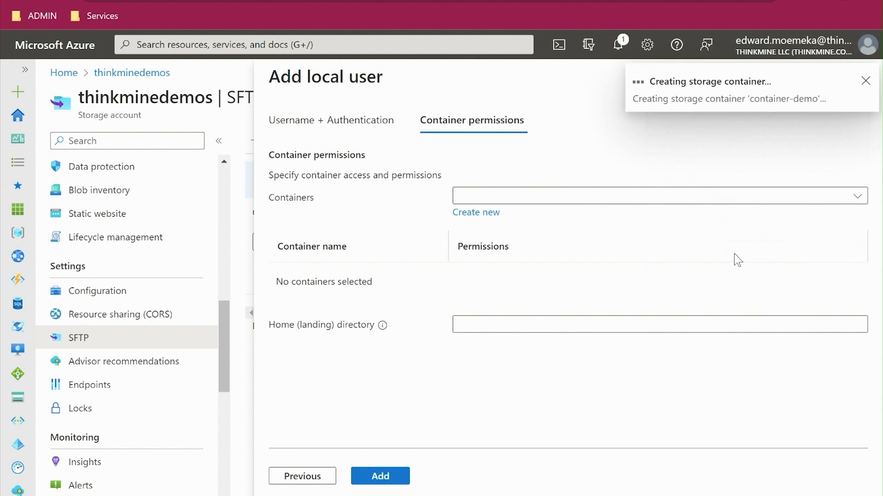
- Grant the local user Read, Write, List and Create permissions on container-demo
left_click(683, 280)
left_click(545, 322)
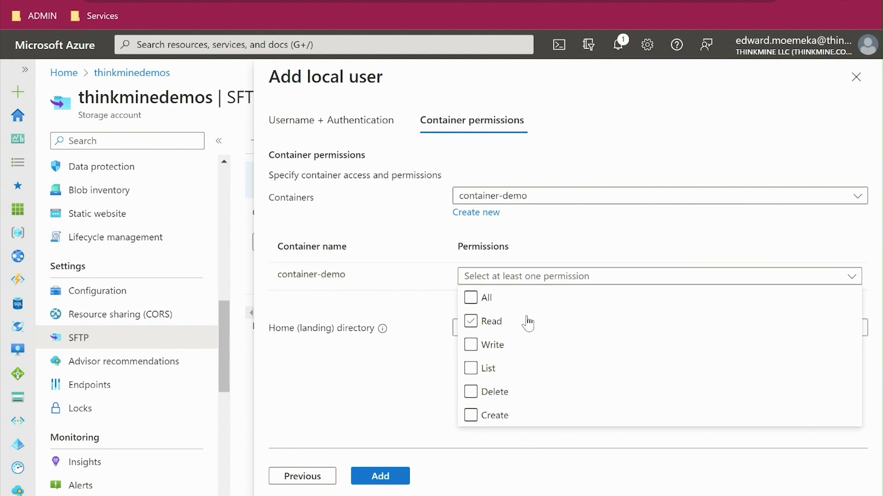
left_click(470, 322)
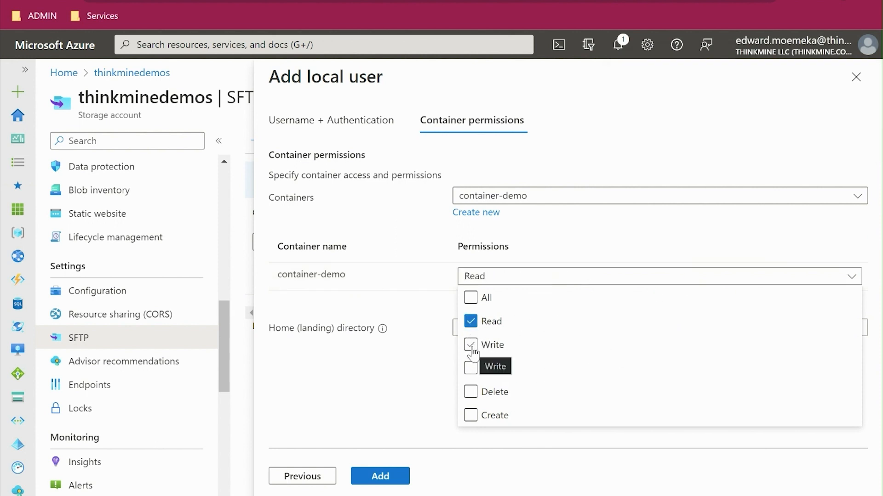
left_click(471, 345)
left_click(470, 369)
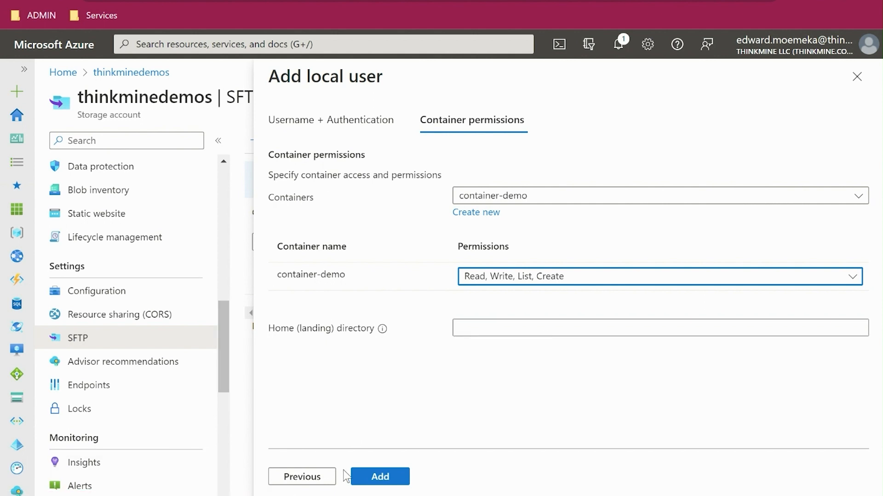
- Add the local user, copy its generated SSH password and close the password dialog
left_click(385, 478)
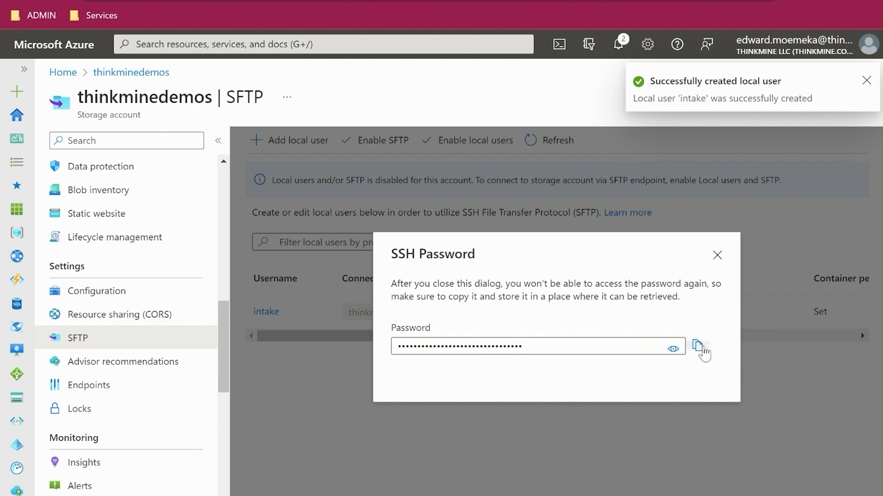
left_click(697, 346)
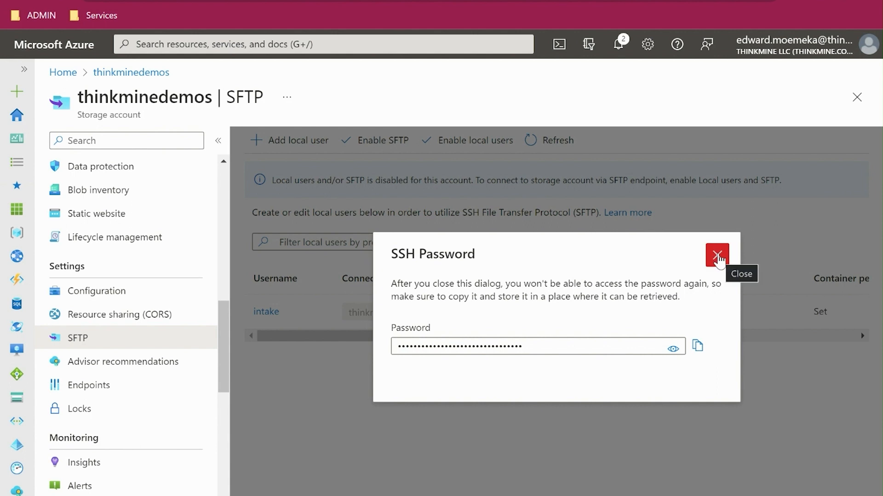
left_click(717, 256)
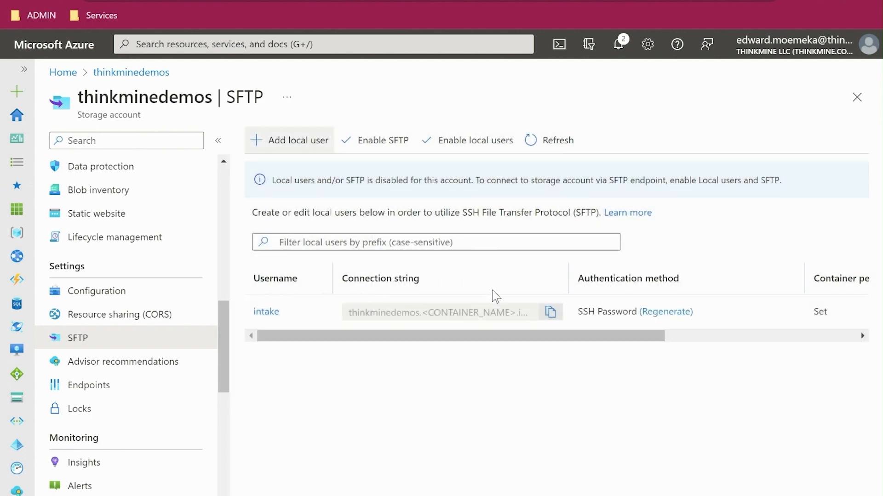
- Examine the intake user's home directory setting and the parts of its connection string, and copy the connection string
left_click_drag(545, 338, 692, 340)
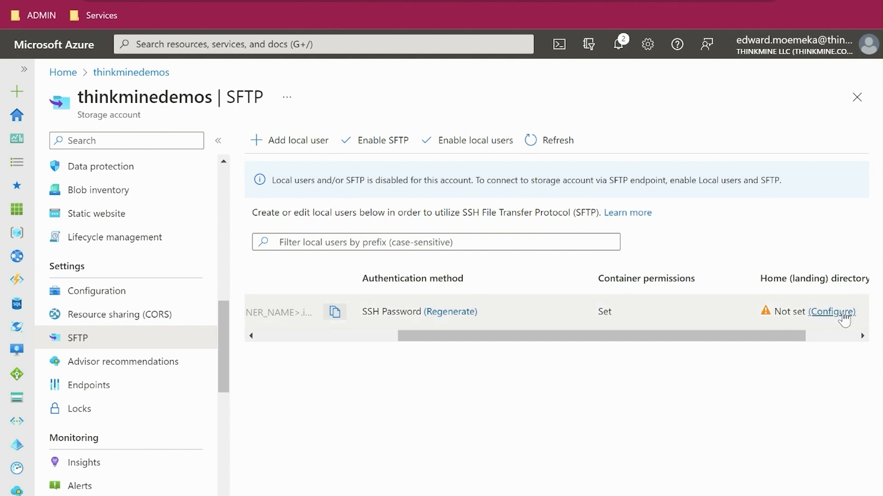
left_click_drag(767, 342, 528, 353)
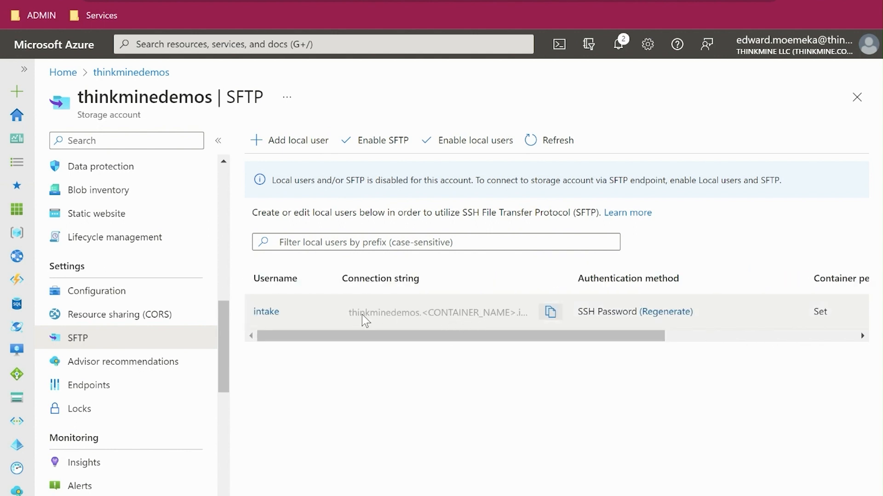
left_click_drag(352, 314, 415, 316)
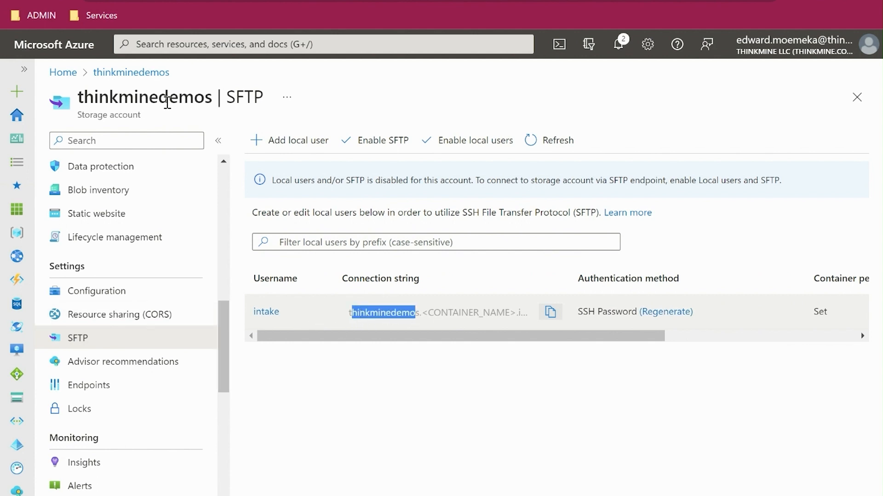
left_click_drag(355, 335, 453, 324)
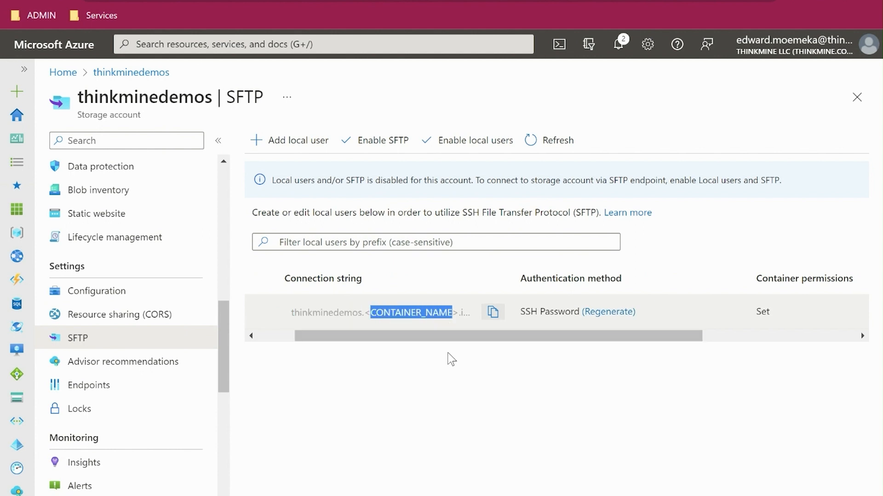
left_click_drag(440, 341, 501, 346)
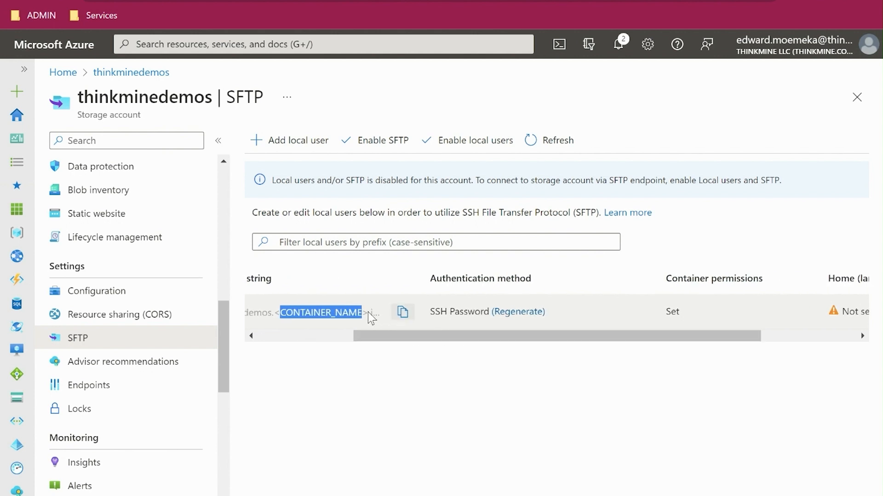
left_click(402, 312)
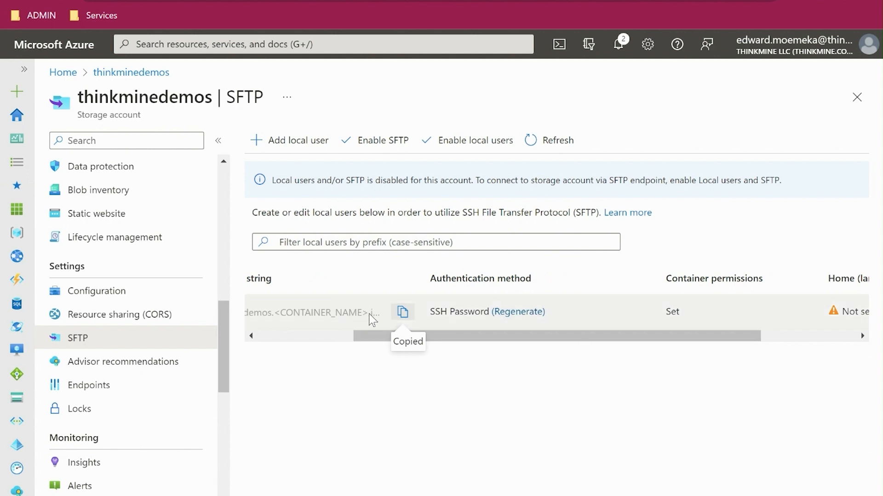
left_click_drag(502, 347, 445, 349)
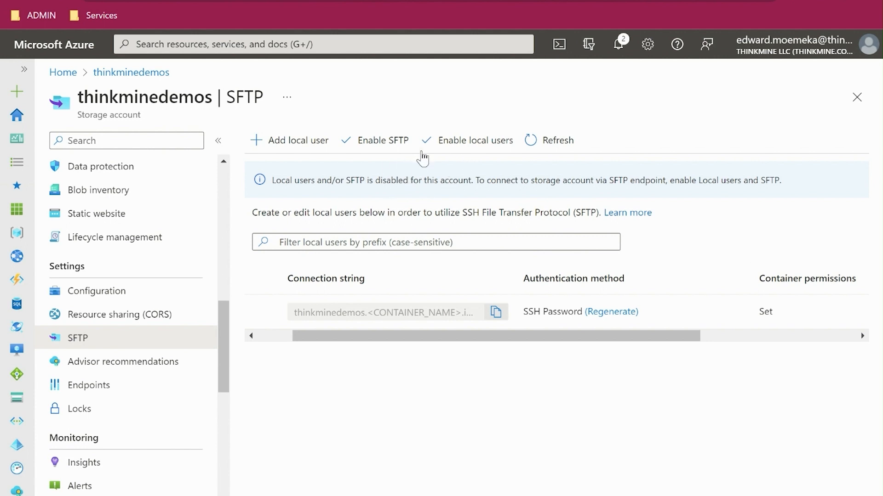
- Enable local users and SFTP for the thinkminedemos storage account
left_click(473, 141)
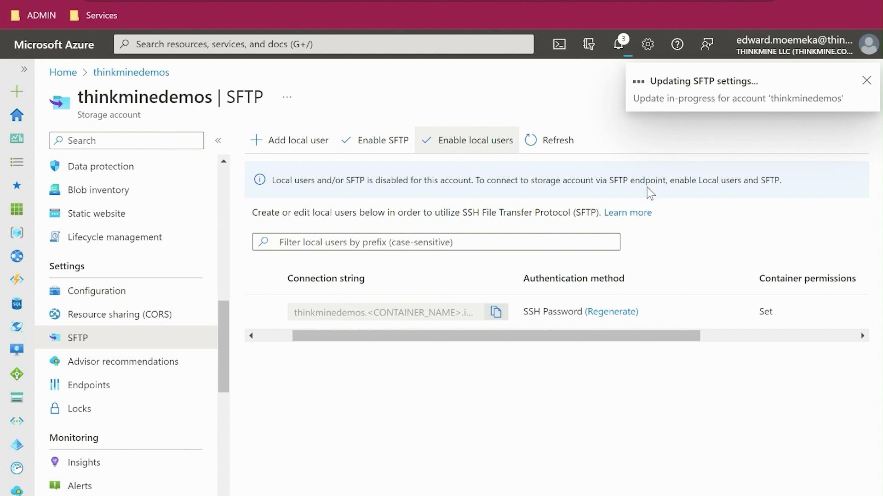
left_click(376, 143)
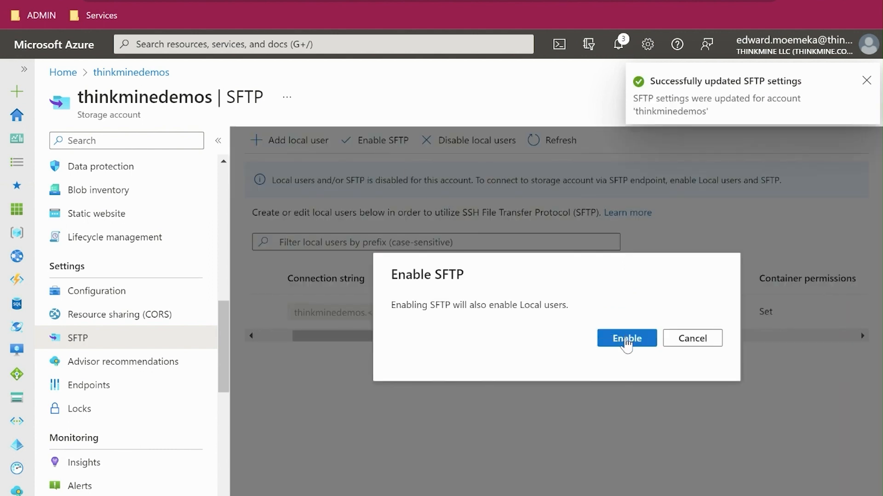
left_click(627, 340)
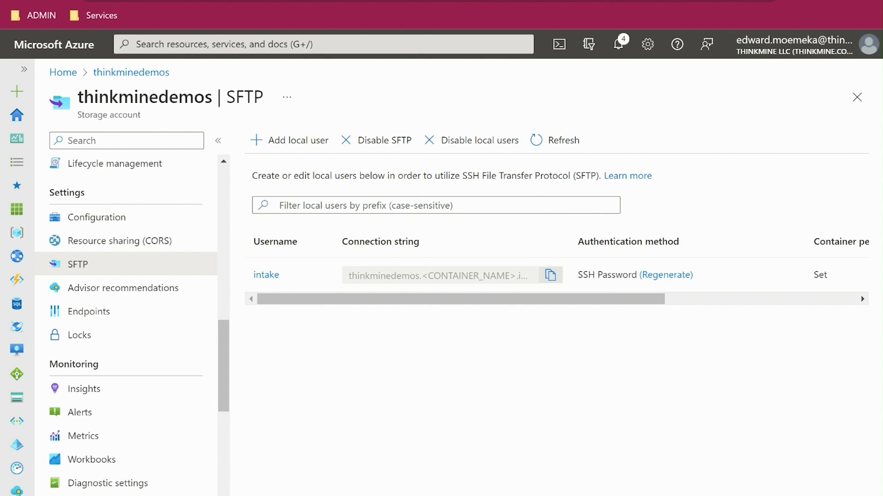
- Switch to FileZilla and set the connection port to 22
key("alt+Tab")
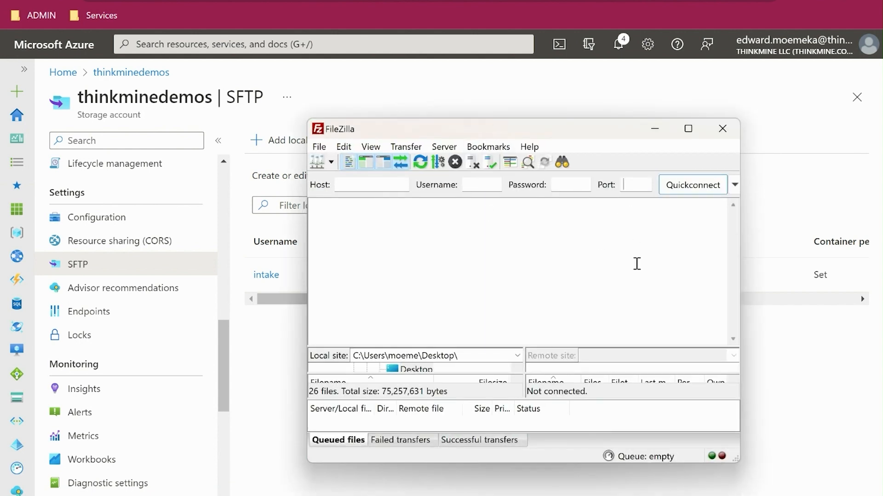
type("22")
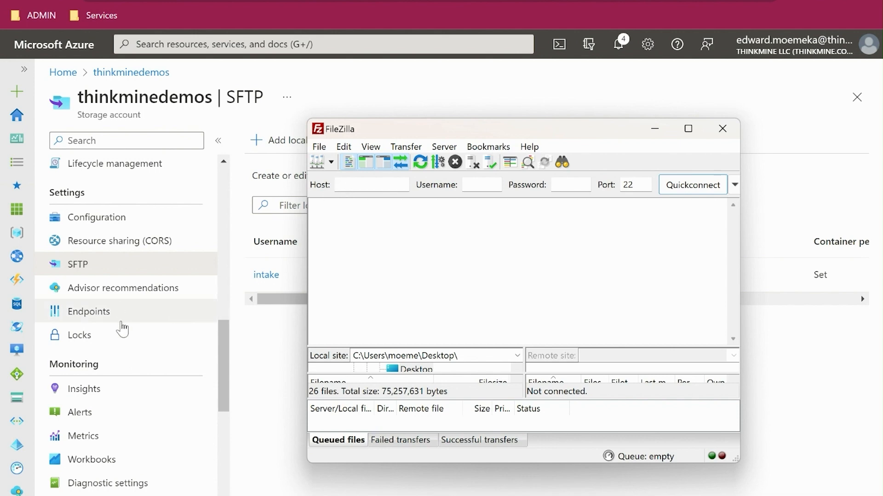
scroll(118, 401, "down", 3)
scroll(120, 399, "up", 5)
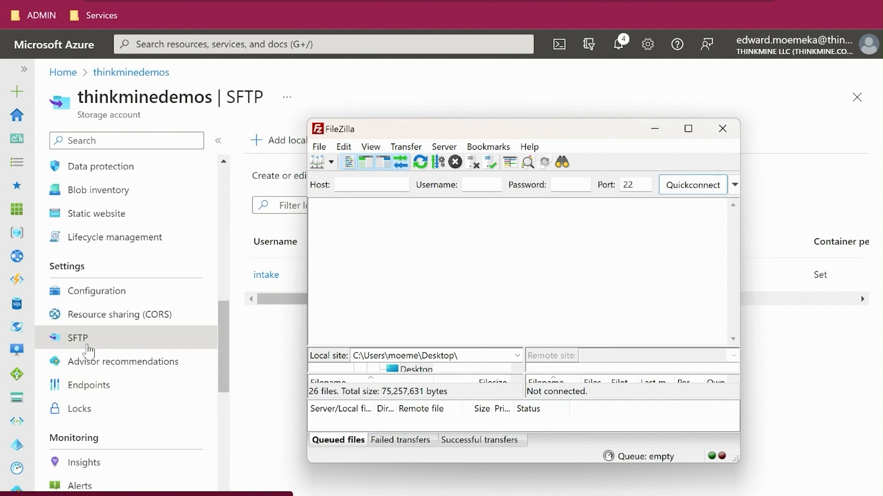
left_click(52, 386)
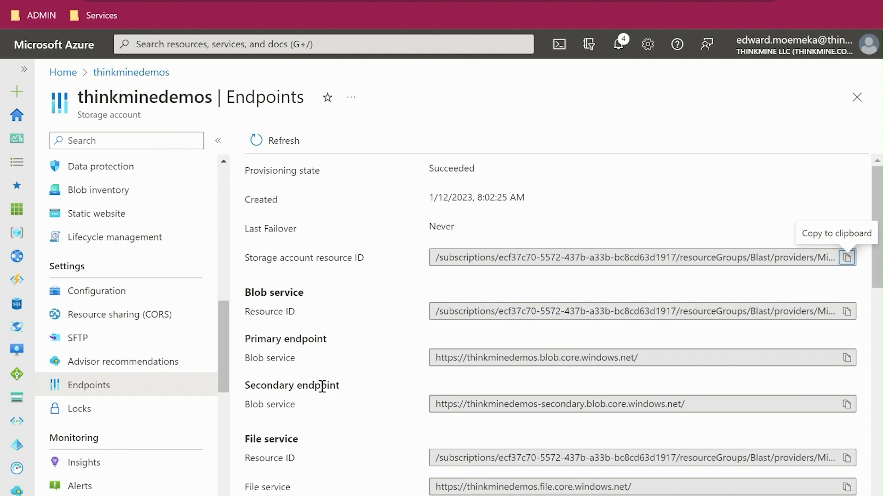
scroll(325, 412, "down", 1)
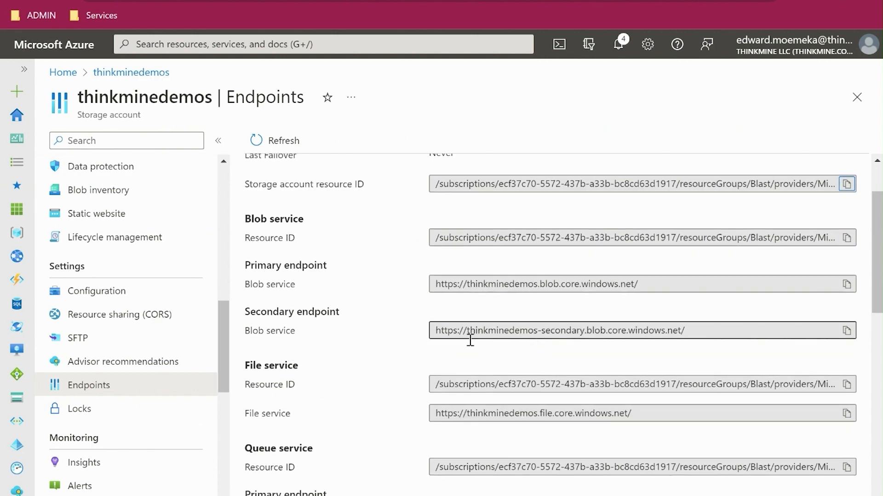
left_click_drag(466, 332, 611, 333)
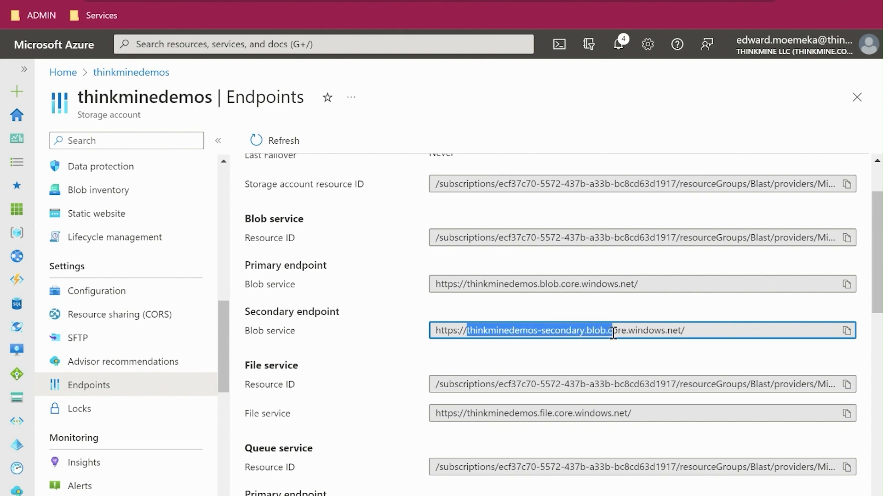
left_click(463, 285)
left_click_drag(467, 285, 631, 287)
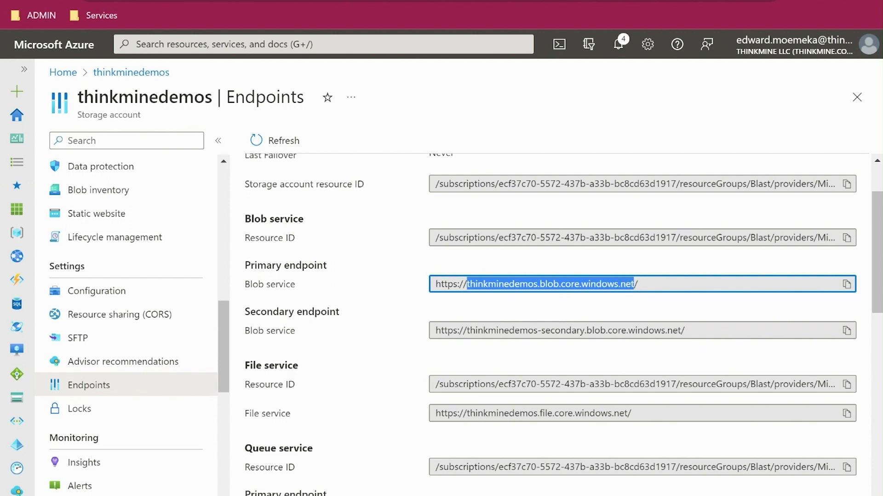
- Switch back to FileZilla and paste thinkminedemos.blob.core.windows.net as the host
key("alt+Tab")
left_click(363, 189)
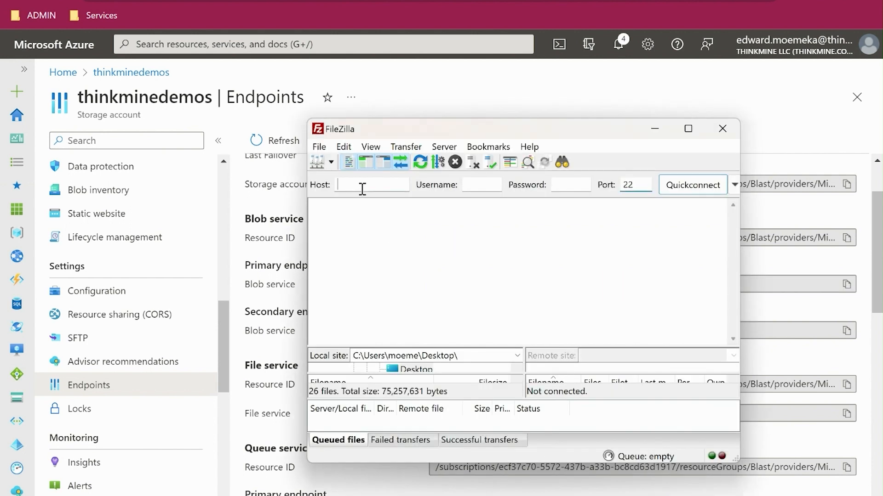
key("ctrl+v")
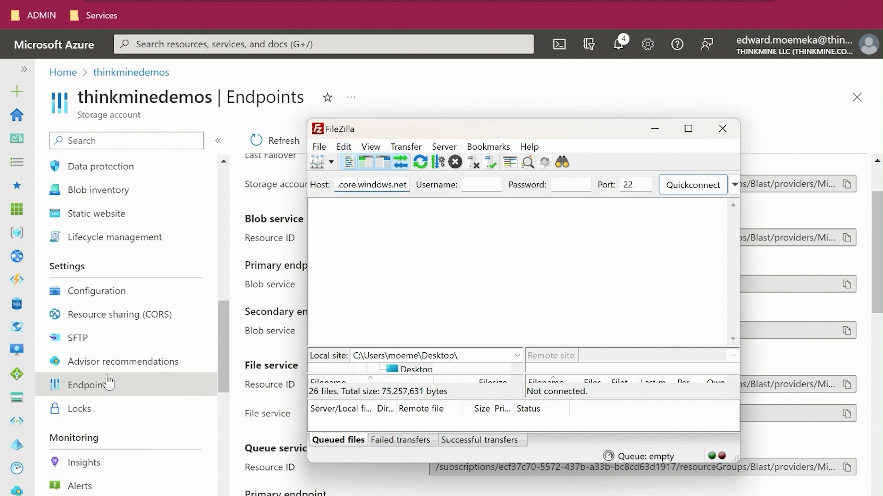
- Return to the storage account's SFTP settings in the Azure portal and copy the intake user's connection string
scroll(94, 425, "down", 2)
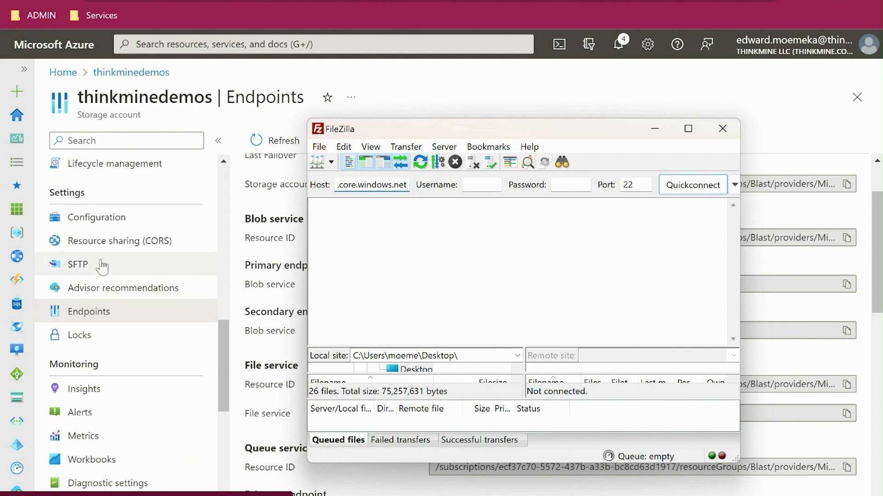
left_click(102, 265)
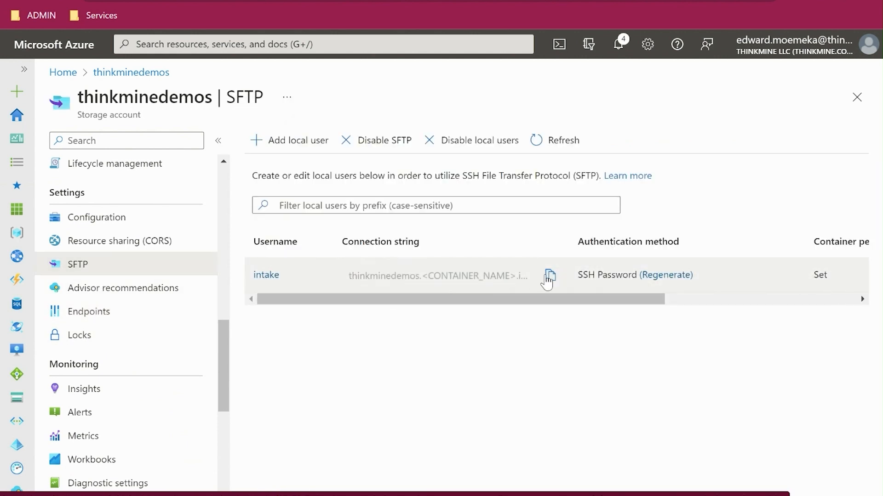
left_click(549, 276)
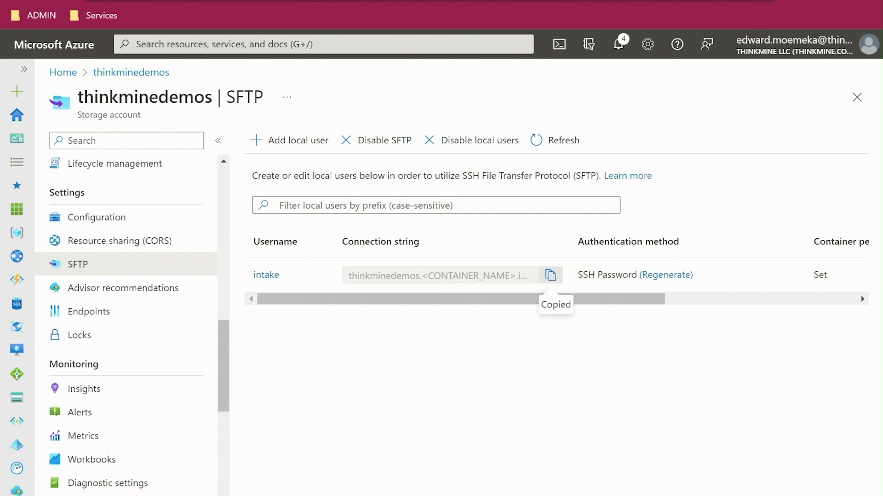
- Open Notepad, paste the copied connection string into the empty document and move the window aside
key("super+x")
left_click(37, 440)
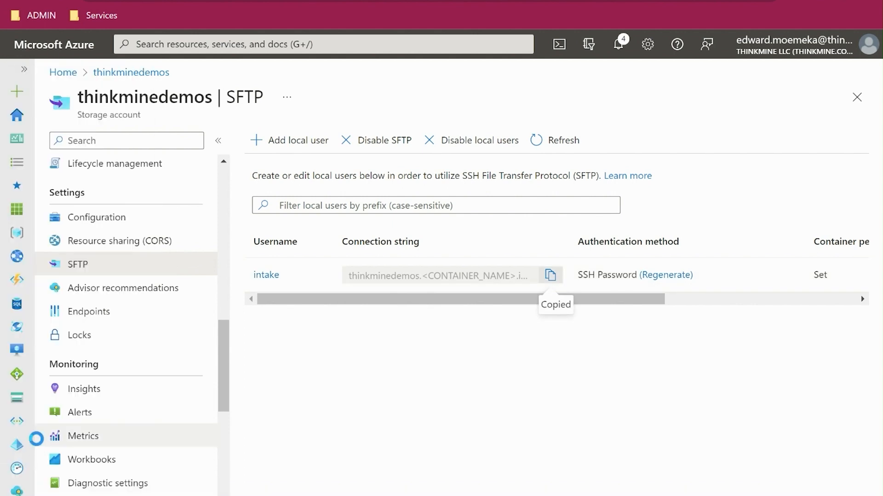
type("n")
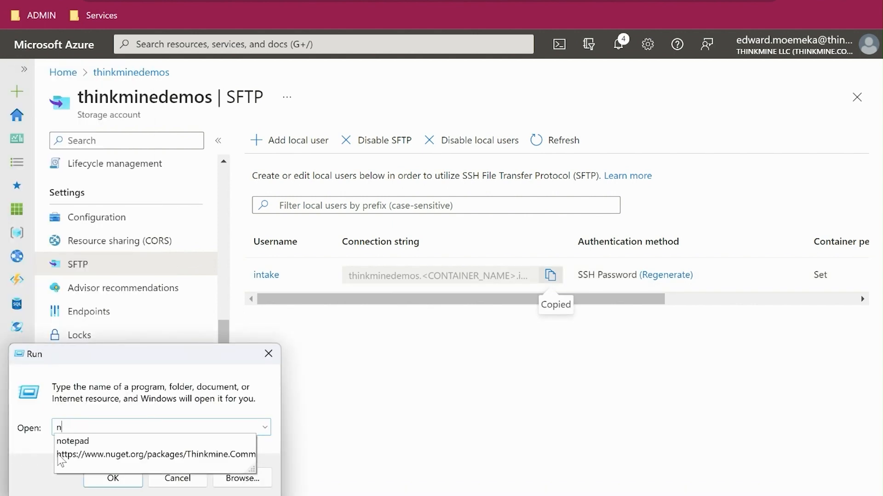
left_click(115, 443)
left_click(114, 478)
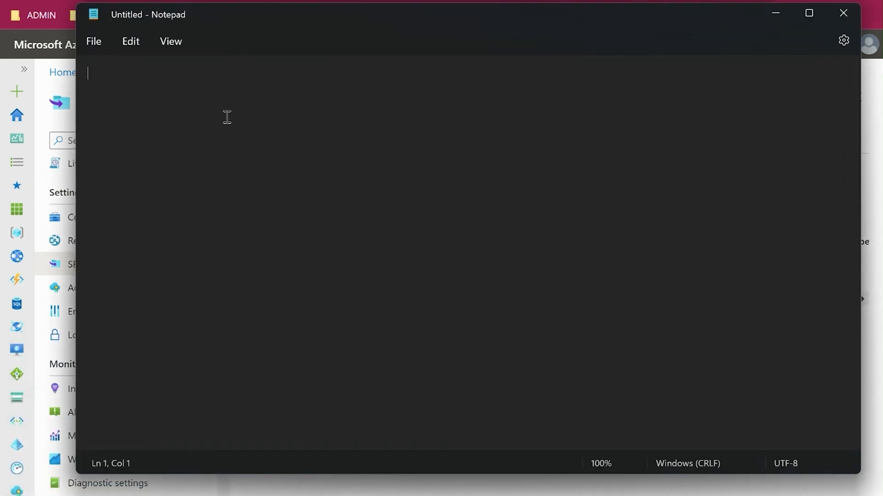
key("ctrl+v")
left_click_drag(272, 20, 355, 105)
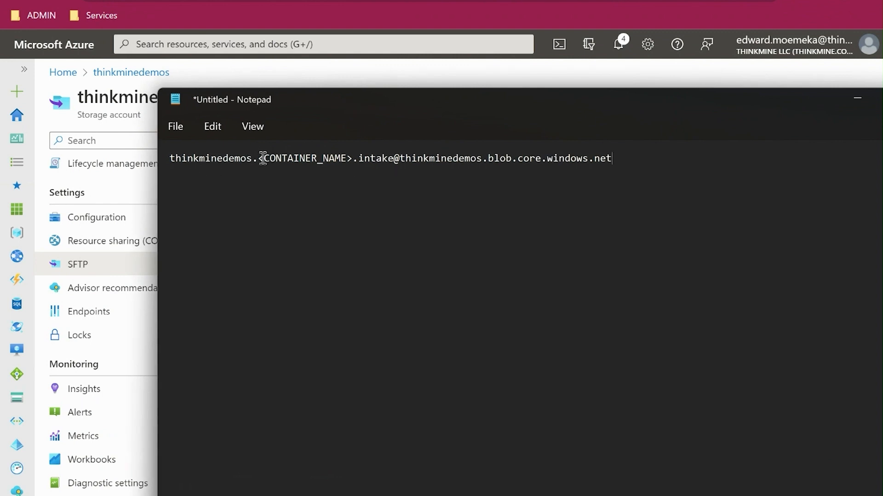
- Return to the Azure portal and open the list of containers in the thinkminedemos storage account
left_click(316, 83)
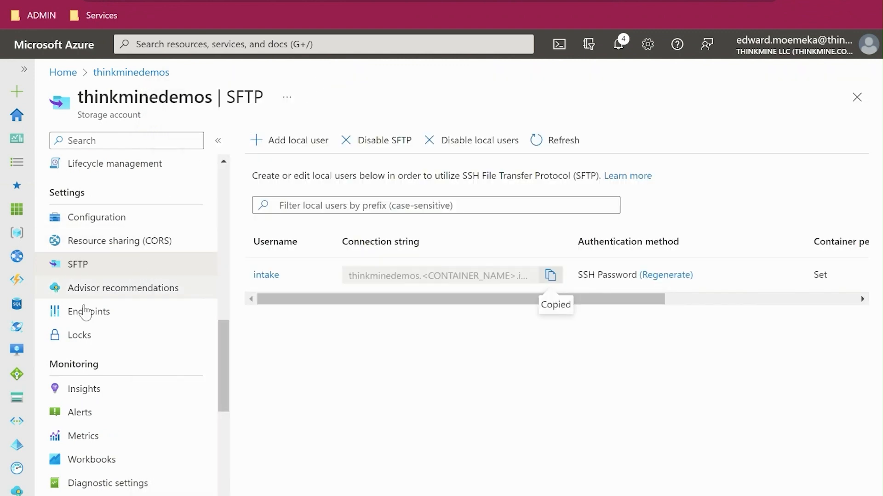
scroll(101, 303, "up", 5)
scroll(104, 299, "up", 3)
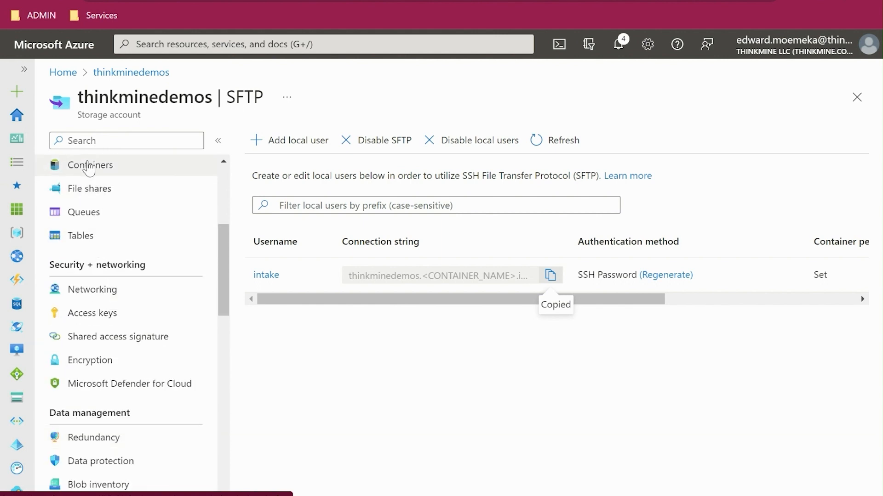
left_click(96, 165)
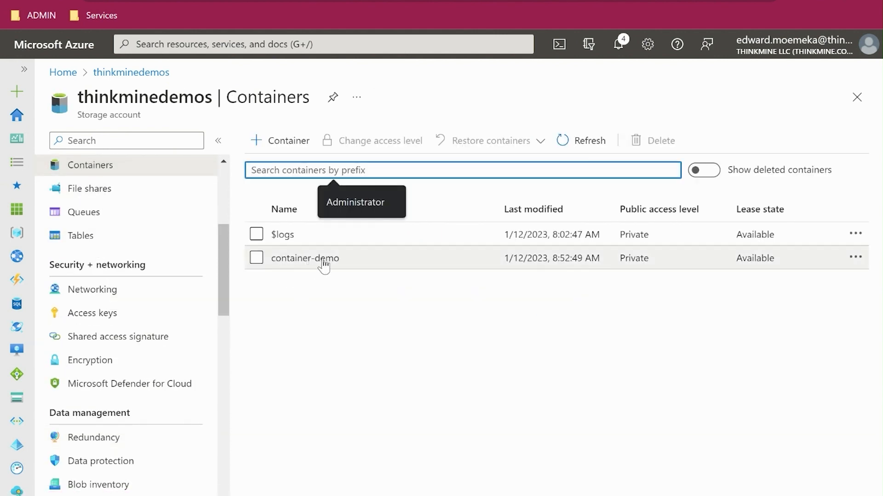
- Open container-demo, copy its name, and replace the <CONTAINER_NAME> placeholder in the Notepad connection string with it
left_click(321, 258)
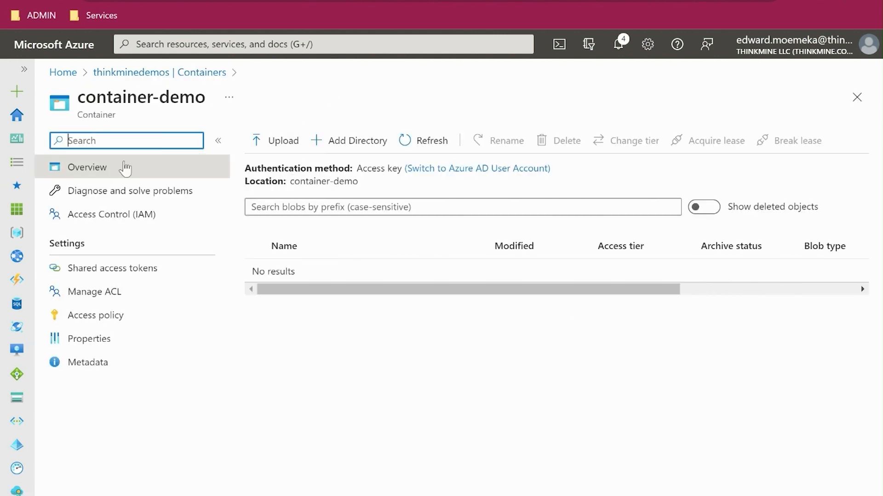
left_click_drag(80, 98, 204, 100)
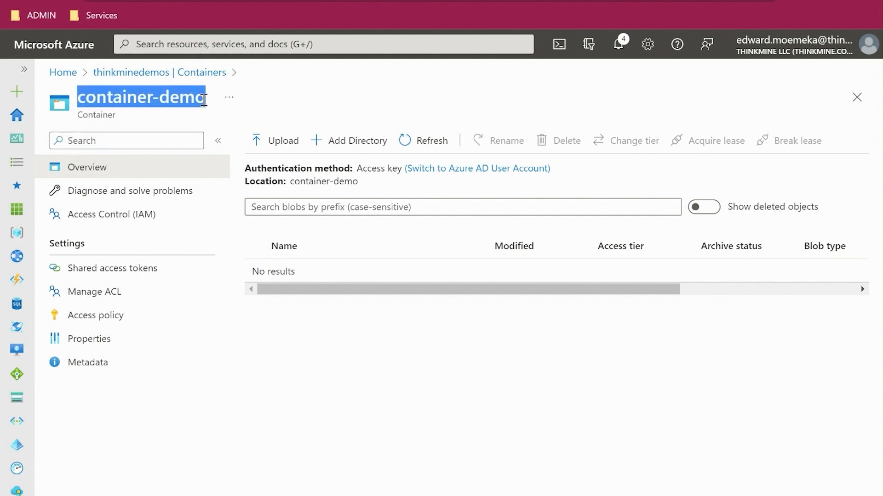
key("alt+Tab")
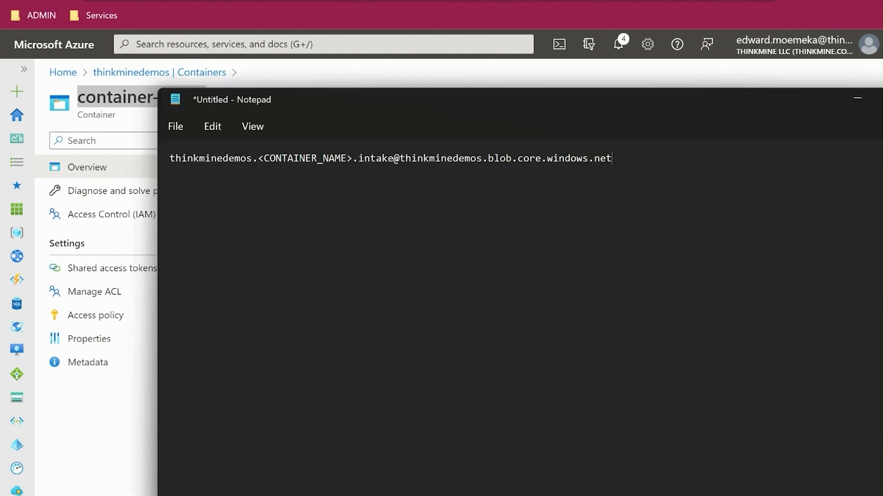
key("BackSpace")
key("BackSpace")
key("BackSpace")
key("BackSpace")
key("BackSpace")
key("BackSpace")
key("BackSpace")
key("BackSpace")
key("BackSpace")
key("BackSpace")
key("BackSpace")
key("BackSpace")
key("BackSpace")
key("BackSpace")
key("BackSpace")
key("BackSpace")
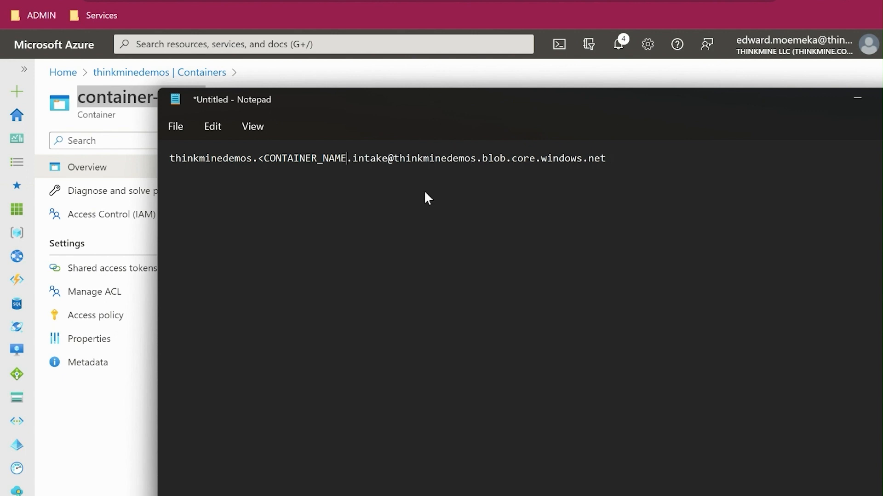
key("ctrl+v")
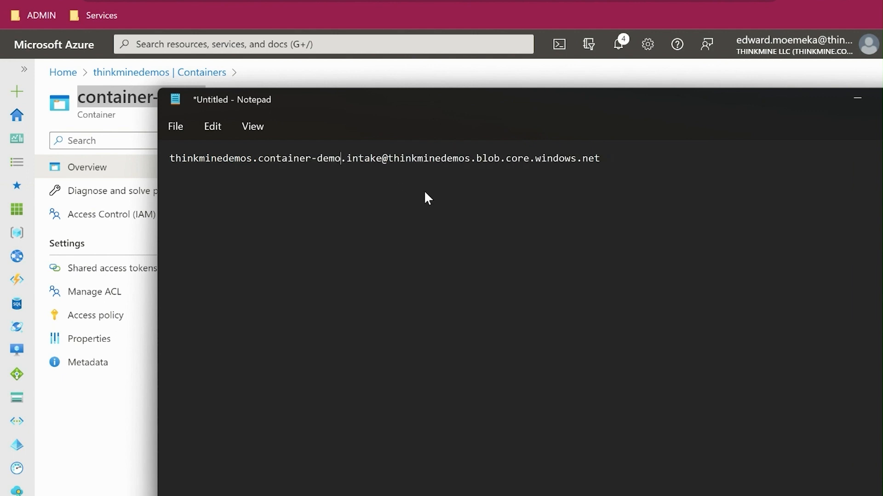
key("Right")
key("Right")
key("Right")
key("Right")
key("Right")
key("Right")
key("Right")
key("Left")
key("Left")
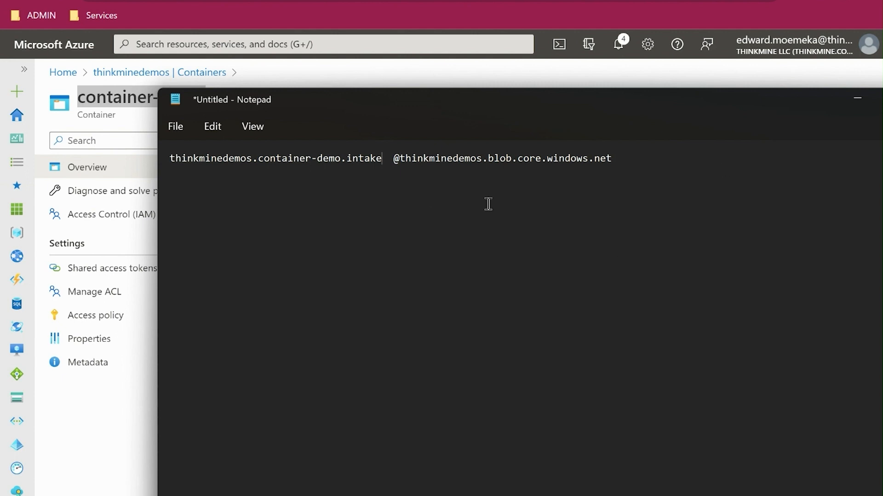
left_click_drag(393, 158, 615, 161)
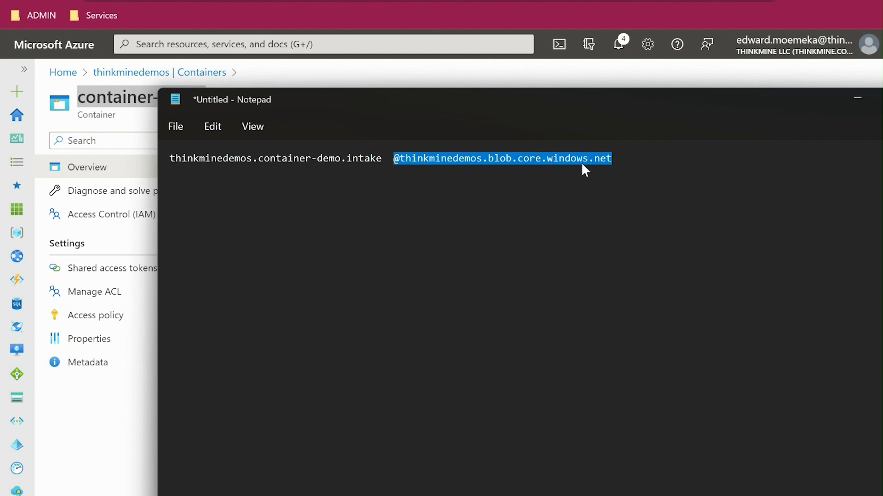
key("BackSpace")
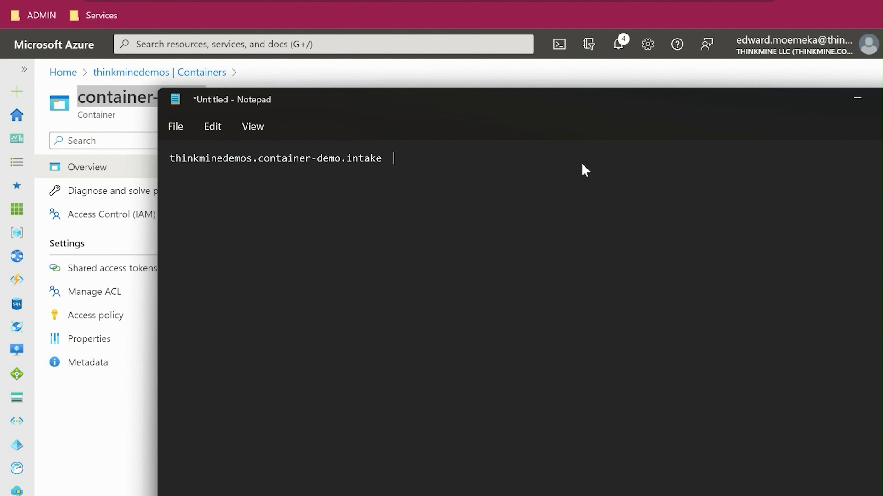
- Copy thinkminedemos.container-demo.intake from Notepad and paste it as the username in FileZilla
left_click_drag(383, 160, 162, 169)
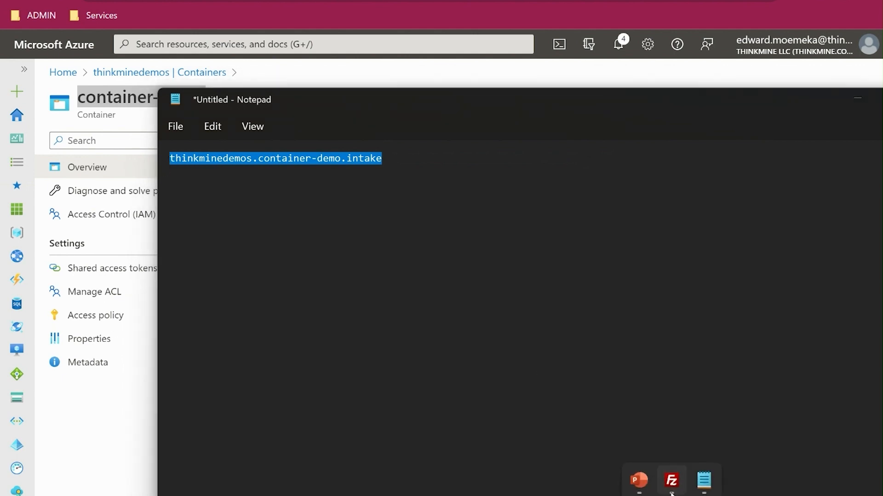
left_click(672, 481)
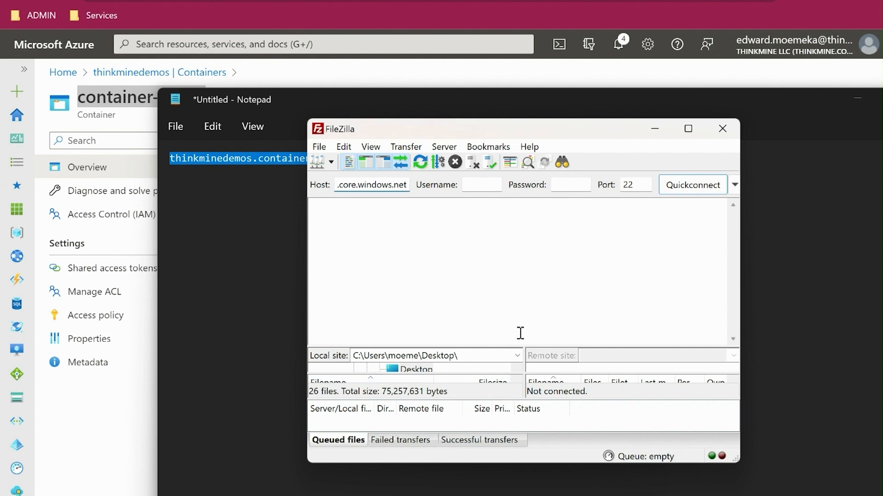
left_click(485, 186)
key("ctrl+v")
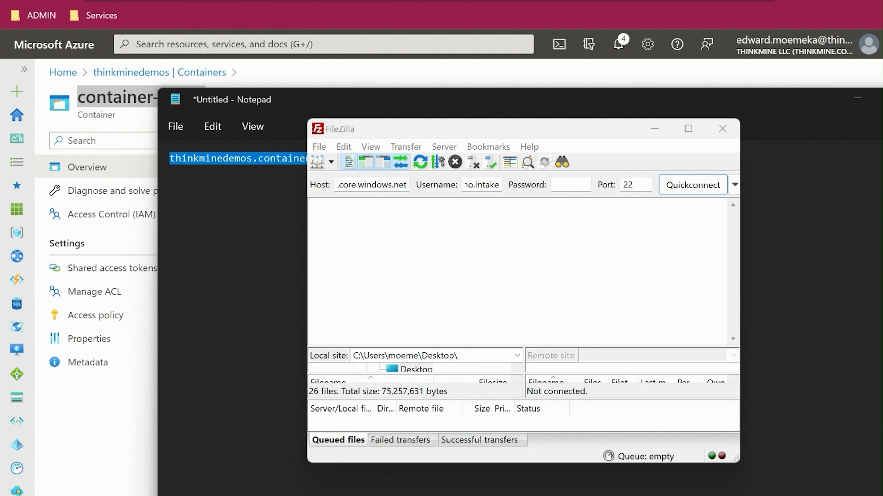
- Paste the local user's password, connect to the SFTP server and accept its unknown host key
left_click(577, 186)
key("ctrl+v")
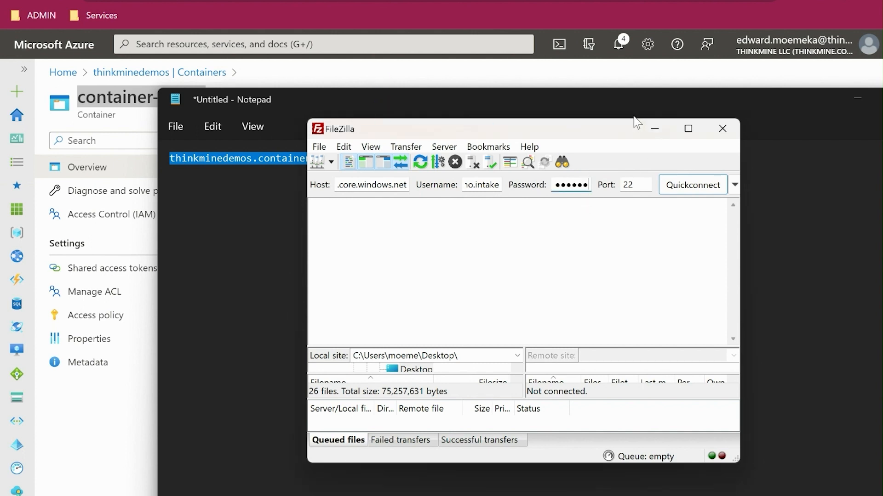
left_click_drag(612, 130, 550, 109)
left_click(627, 166)
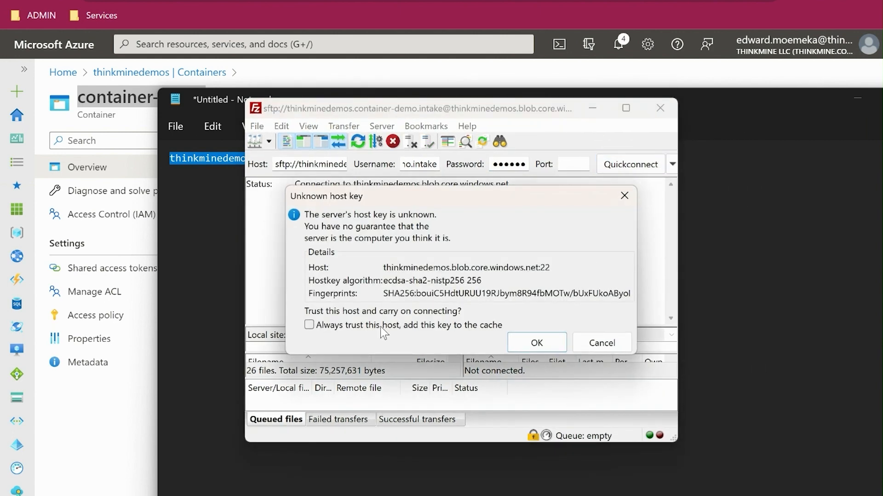
left_click(536, 343)
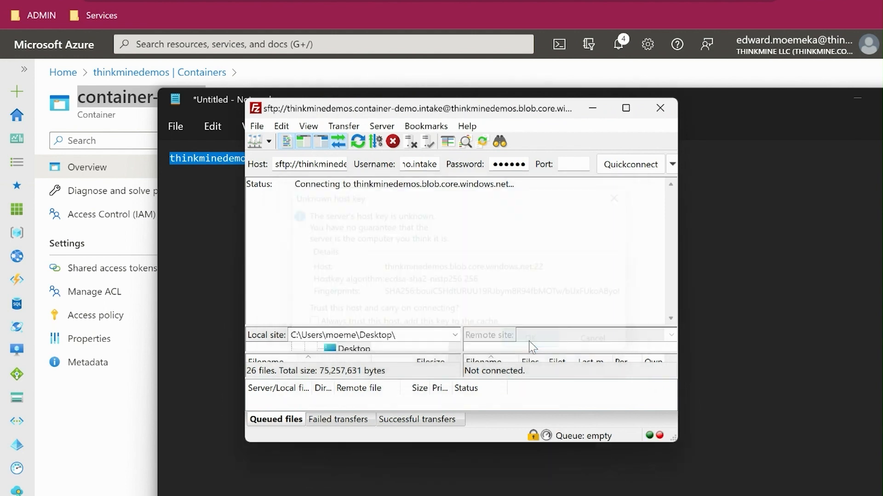
- Minimize Notepad and arrange the Azure portal's container-demo page and the FileZilla window side by side
left_click(625, 108)
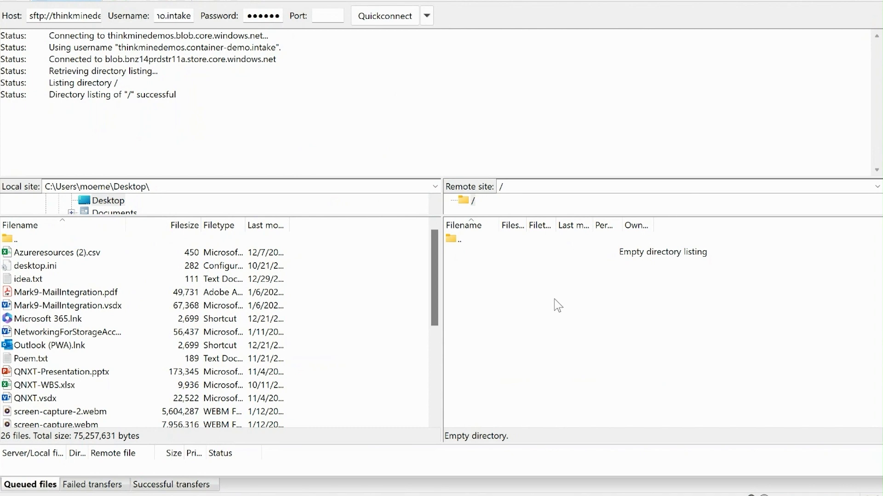
left_click_drag(476, 0, 591, 118)
left_click(856, 98)
left_click(296, 392)
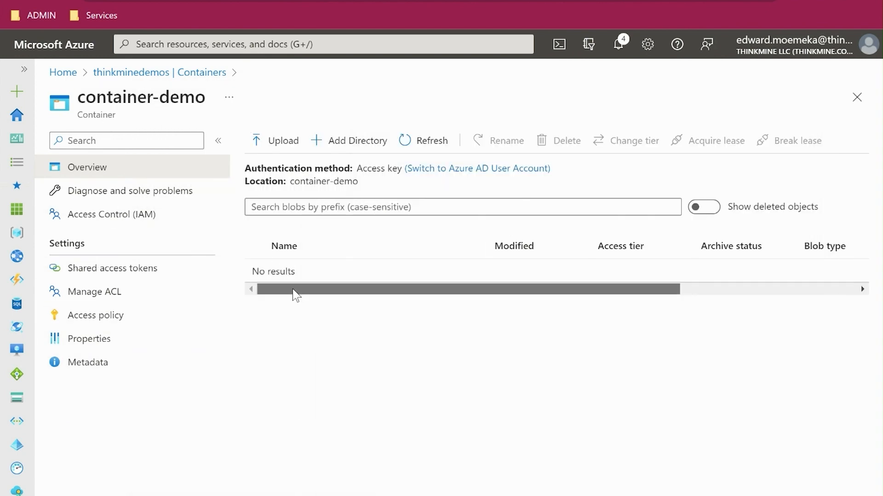
left_click_drag(322, 5, 2, 138)
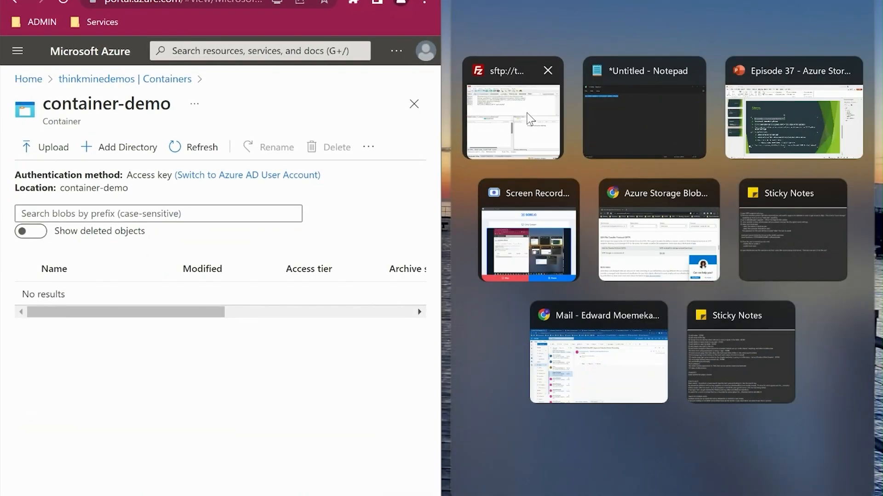
left_click(529, 119)
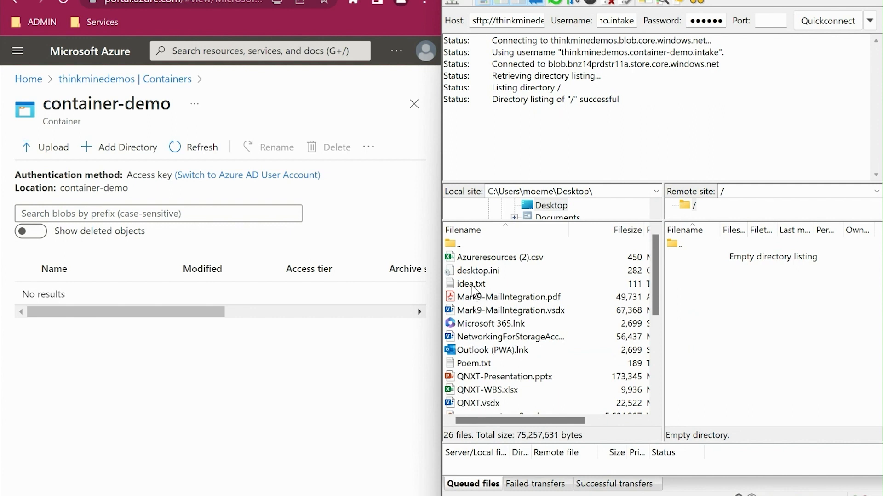
- Upload idea.txt from the local Desktop folder to the remote root and refresh the container-demo listing in the portal
left_click(475, 285)
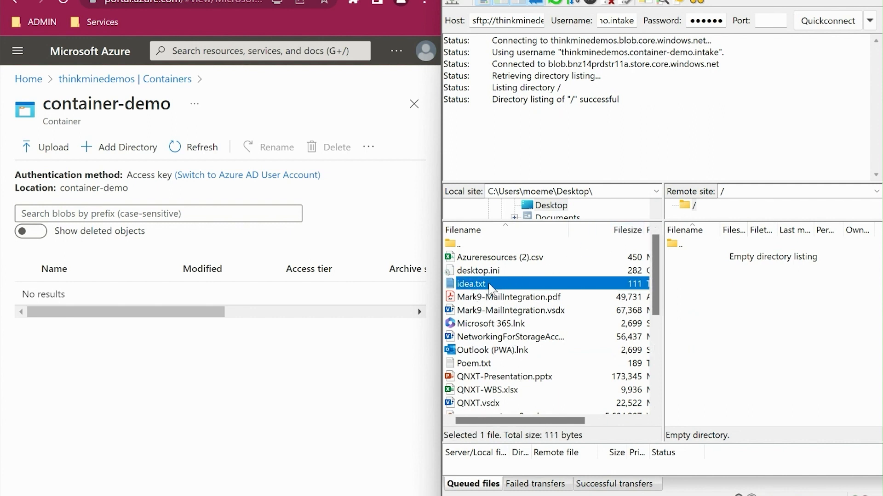
double_click(491, 288)
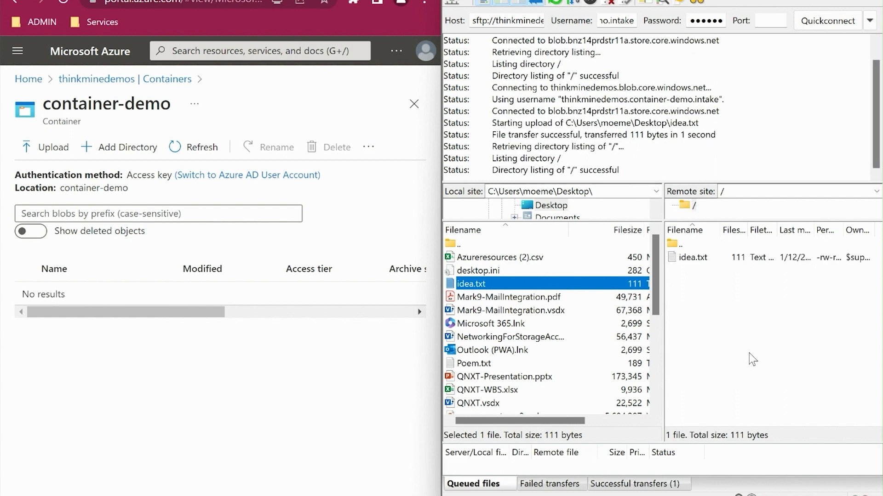
left_click(230, 387)
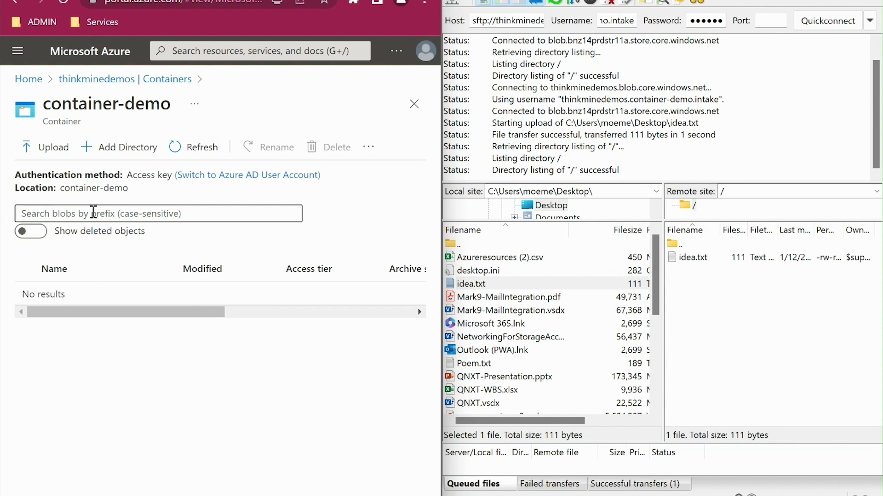
left_click(192, 156)
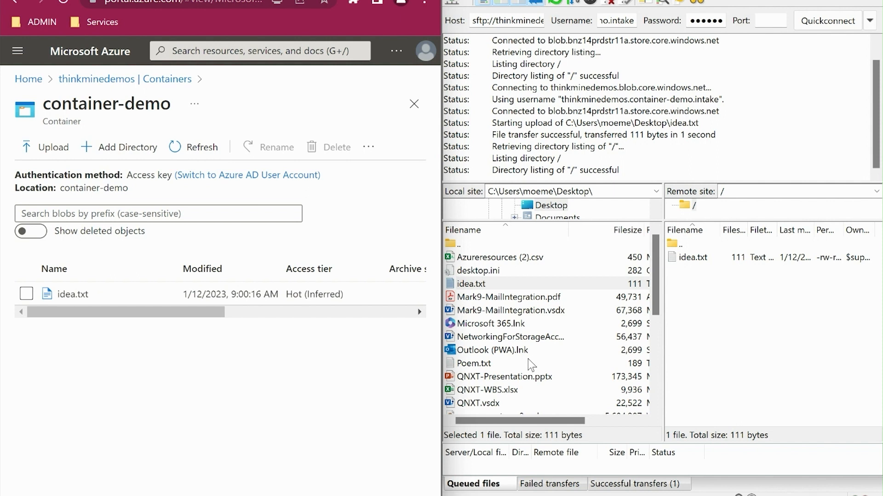
- Upload Poem.txt from the local Desktop folder to the remote root and refresh the portal's container-demo listing again
left_click(489, 366)
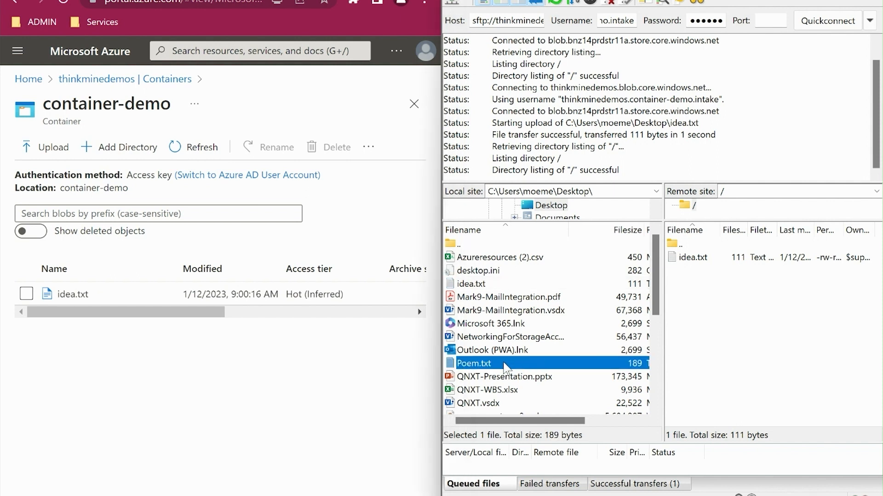
double_click(494, 366)
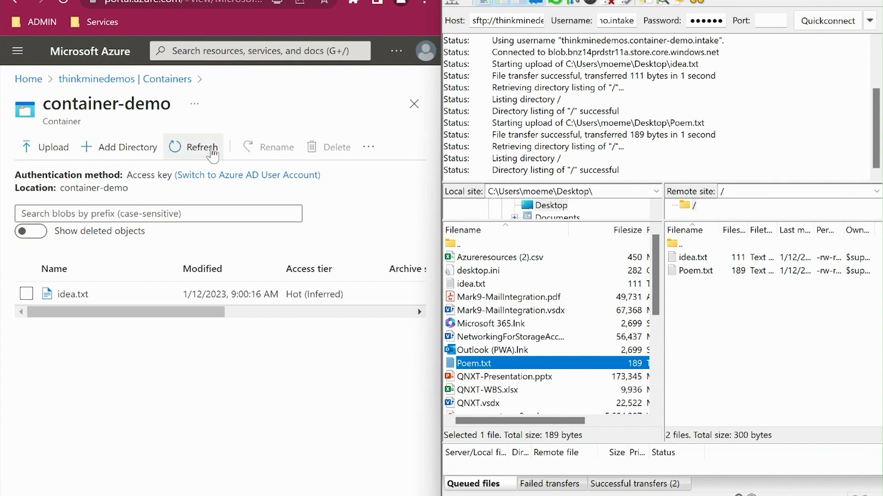
left_click(197, 154)
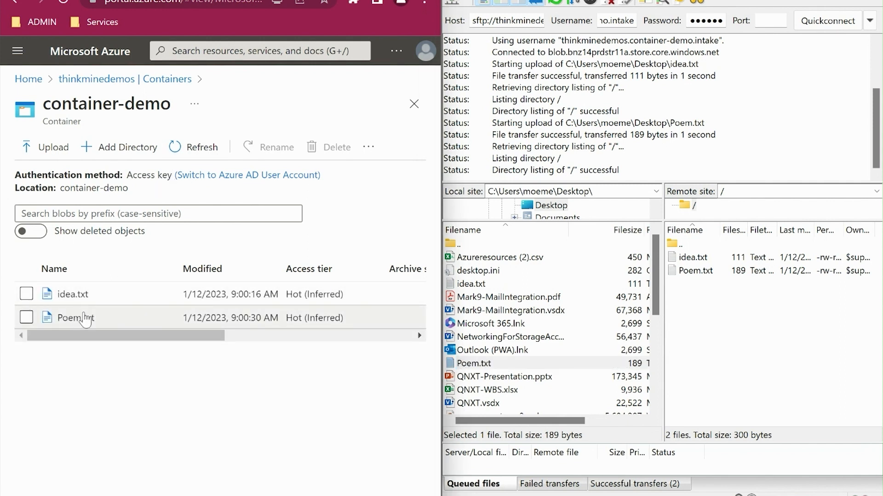